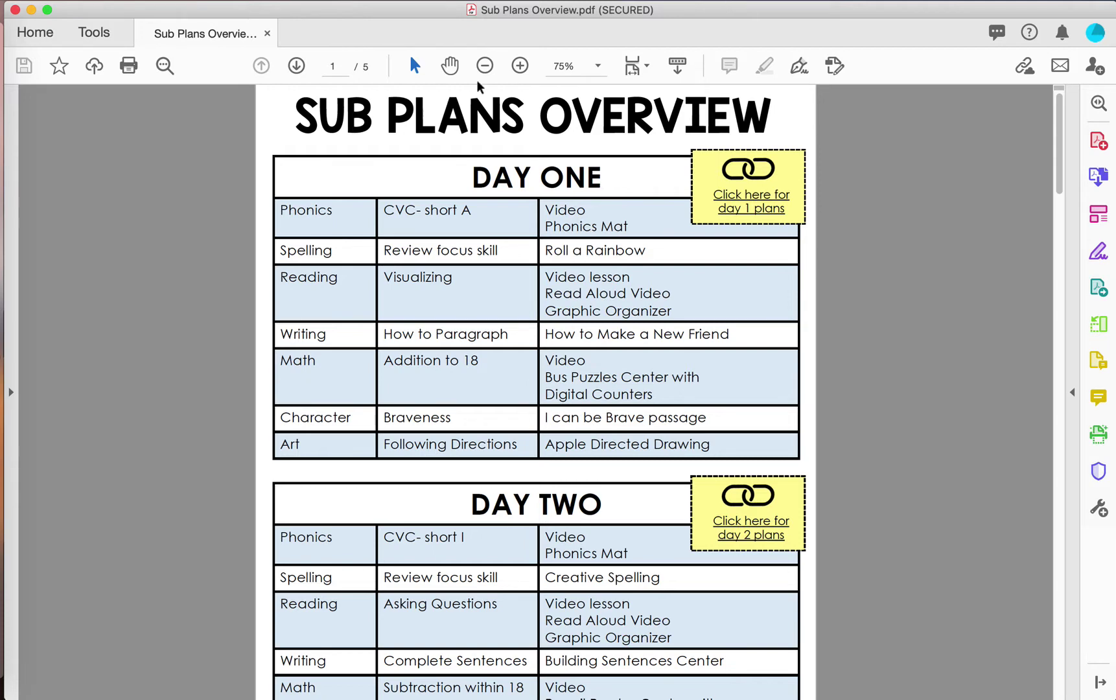
Move to page 2 of the Sub Plans Overview, scan all five pages, and return to the Day Four table
{"action": "left_click", "coordinate": [296, 65]}
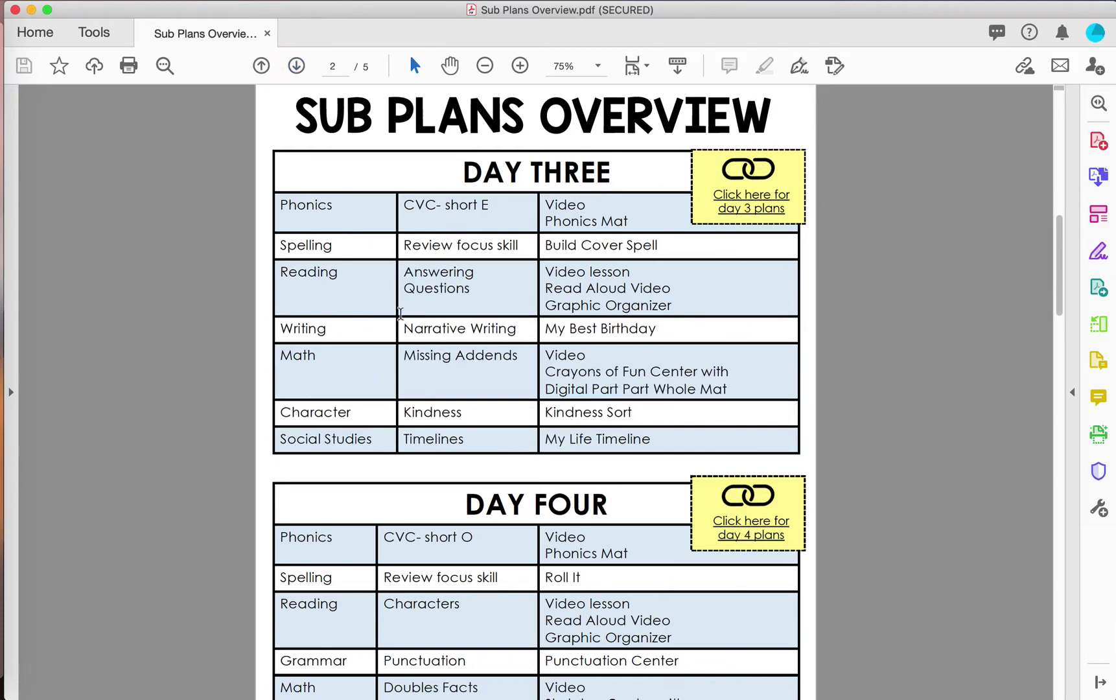
{"action": "scroll", "coordinate": [401, 314], "scroll_direction": "down", "scroll_amount": 5}
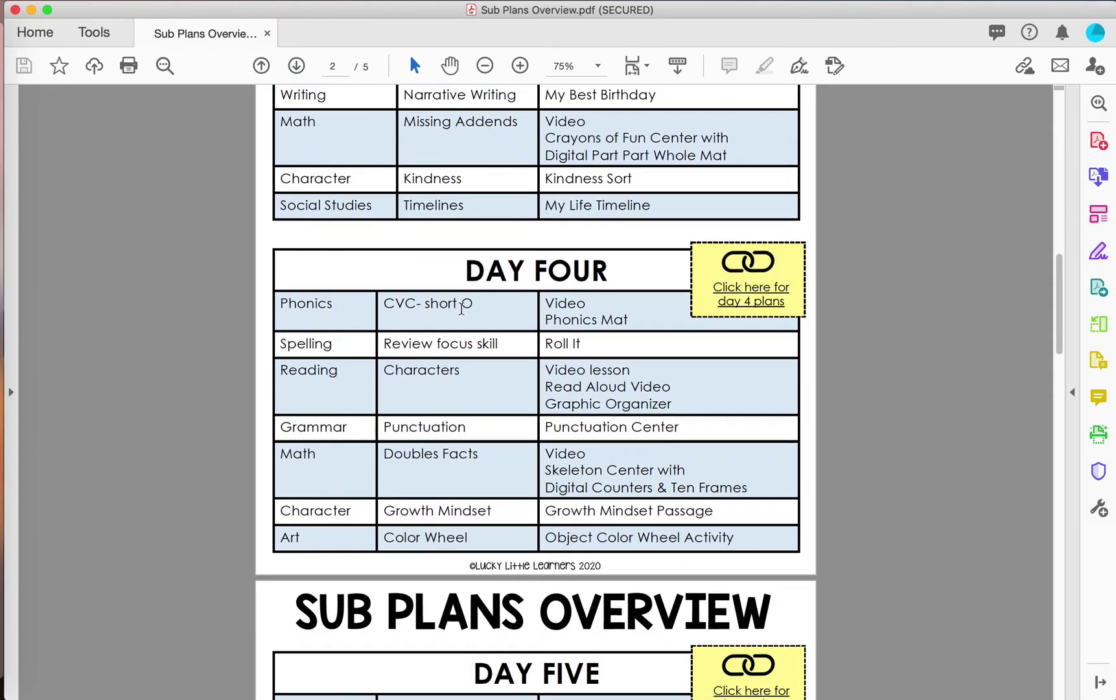
{"action": "scroll", "coordinate": [633, 546], "scroll_direction": "down", "scroll_amount": 20}
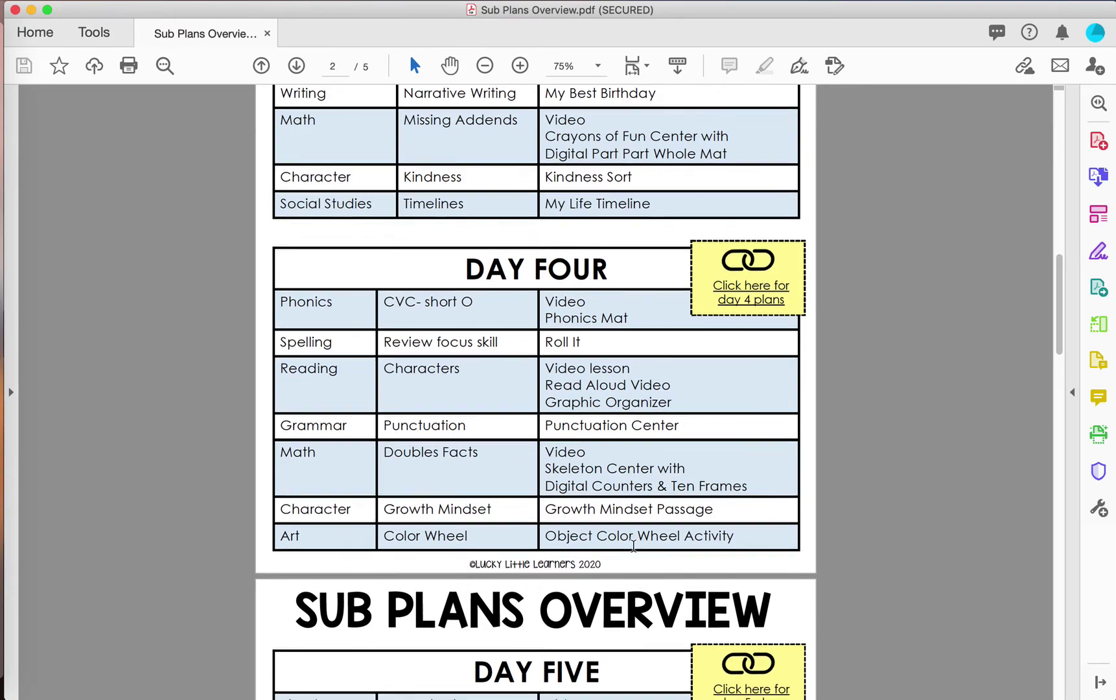
{"action": "scroll", "coordinate": [633, 545], "scroll_direction": "down", "scroll_amount": 20}
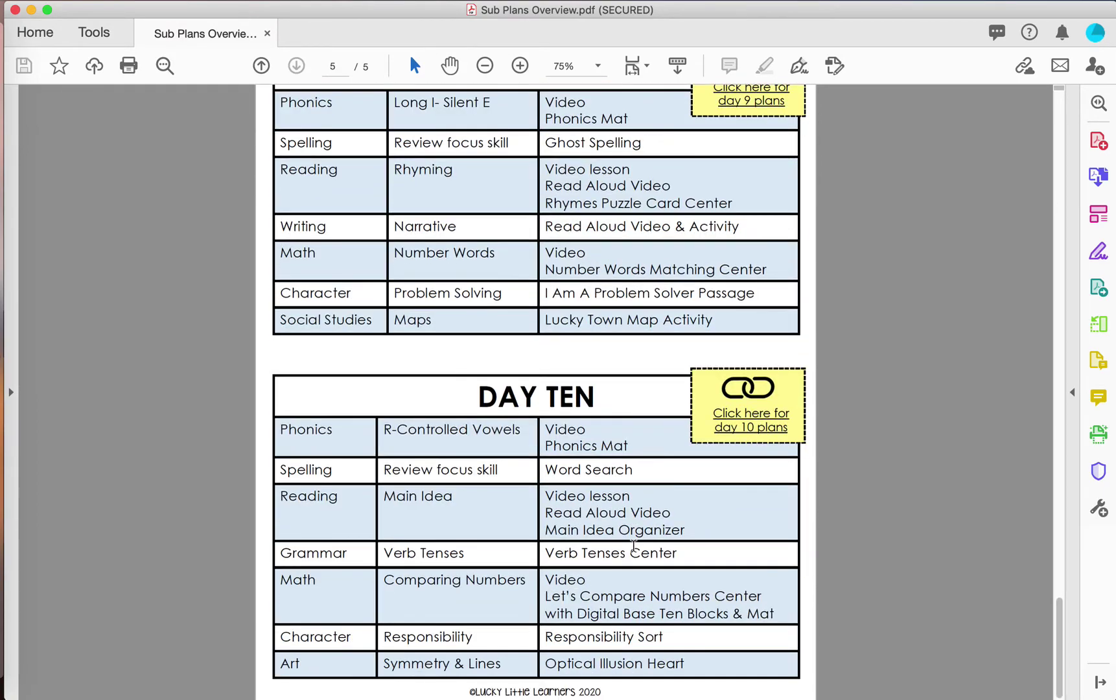
{"action": "scroll", "coordinate": [633, 546], "scroll_direction": "up", "scroll_amount": 20}
{"action": "scroll", "coordinate": [633, 546], "scroll_direction": "up", "scroll_amount": 15}
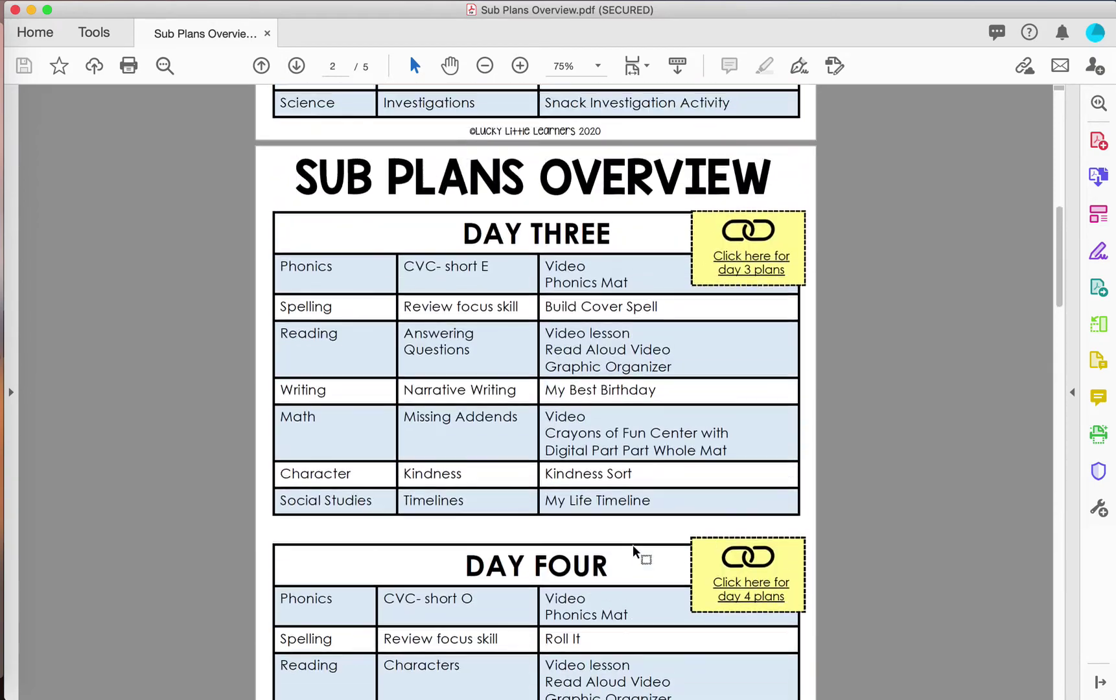
{"action": "scroll", "coordinate": [633, 546], "scroll_direction": "up", "scroll_amount": 3}
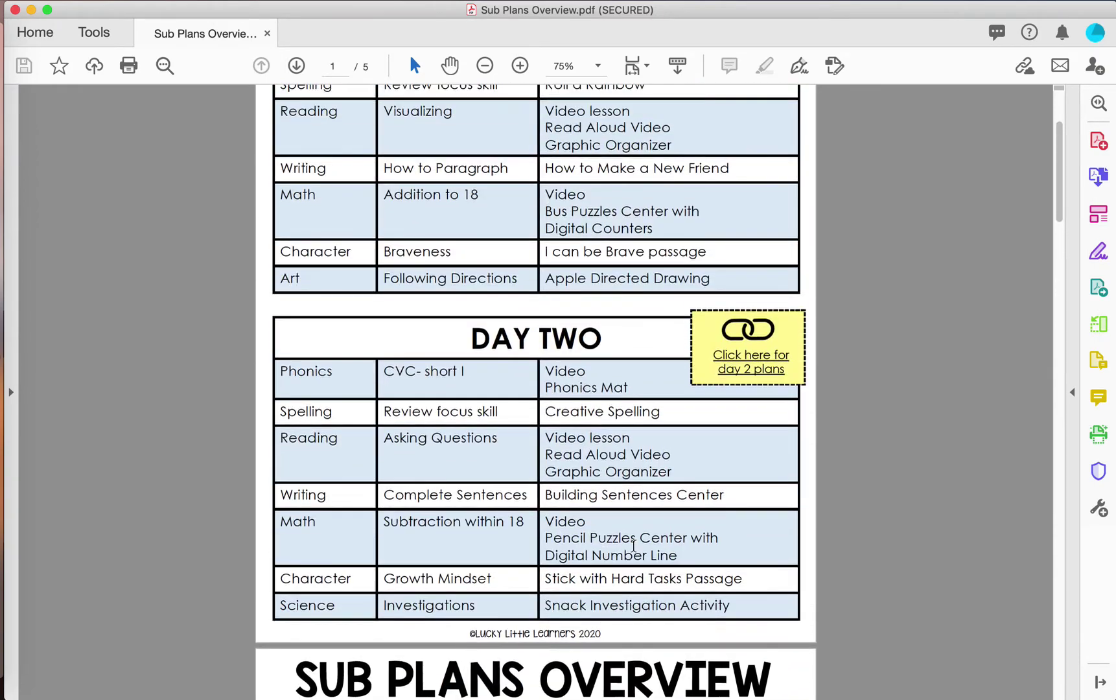
{"action": "scroll", "coordinate": [633, 546], "scroll_direction": "down", "scroll_amount": 1}
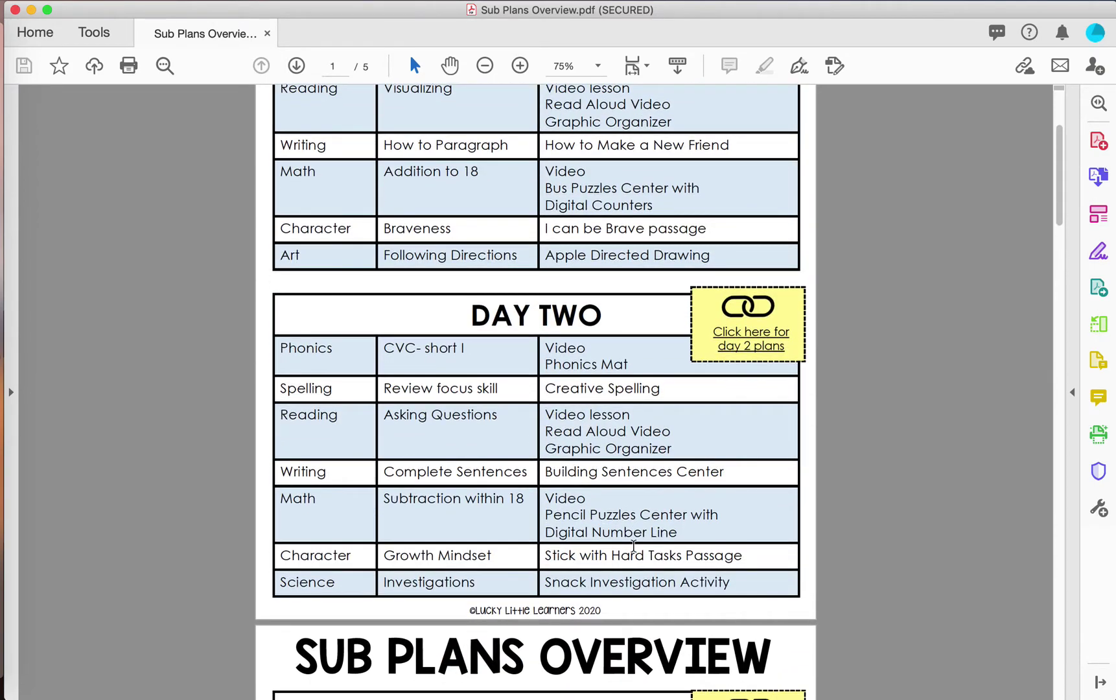
{"action": "scroll", "coordinate": [633, 546], "scroll_direction": "down", "scroll_amount": 1}
{"action": "scroll", "coordinate": [633, 546], "scroll_direction": "down", "scroll_amount": 10}
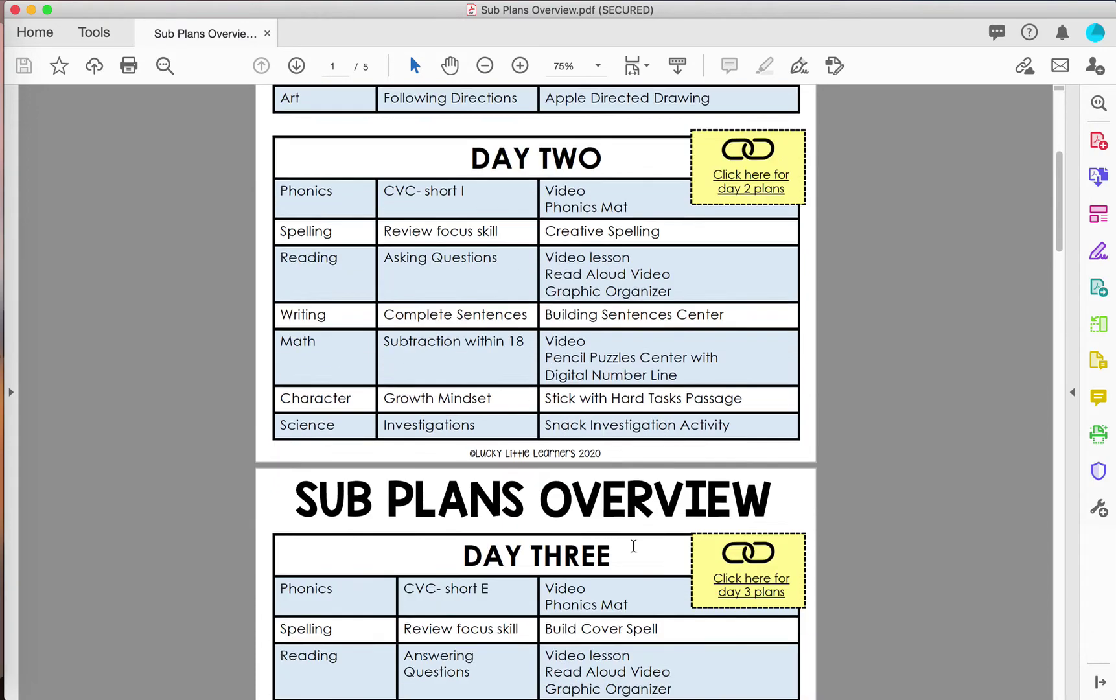
{"action": "scroll", "coordinate": [633, 545], "scroll_direction": "down", "scroll_amount": 12}
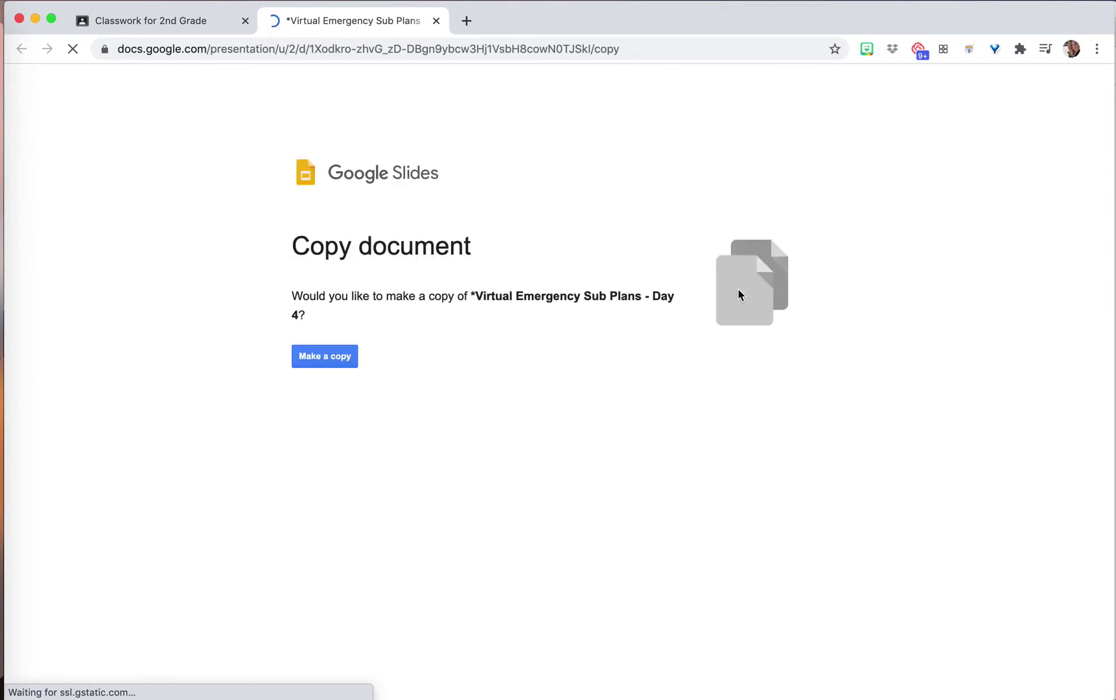
Make a copy of the Virtual Emergency Sub Plans - Day 4 deck
{"action": "left_click", "coordinate": [332, 362]}
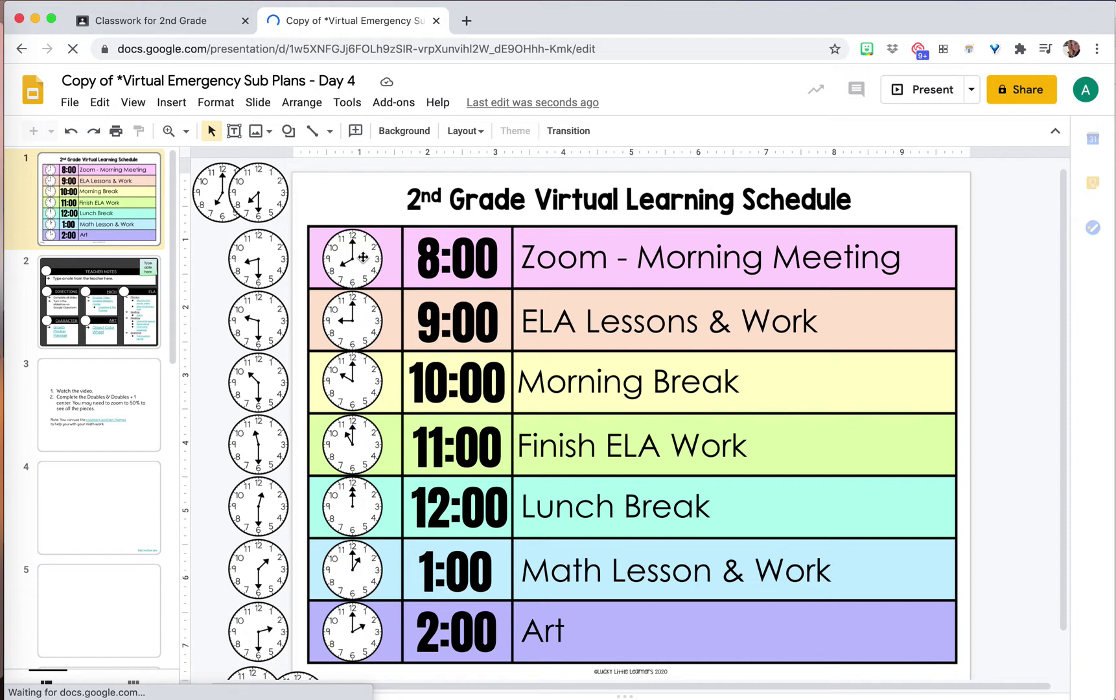
Drag the 8:00 clock up, then nudge it back down into its schedule row
{"action": "left_click", "coordinate": [368, 255]}
{"action": "left_click_drag", "start_coordinate": [369, 255], "coordinate": [366, 220]}
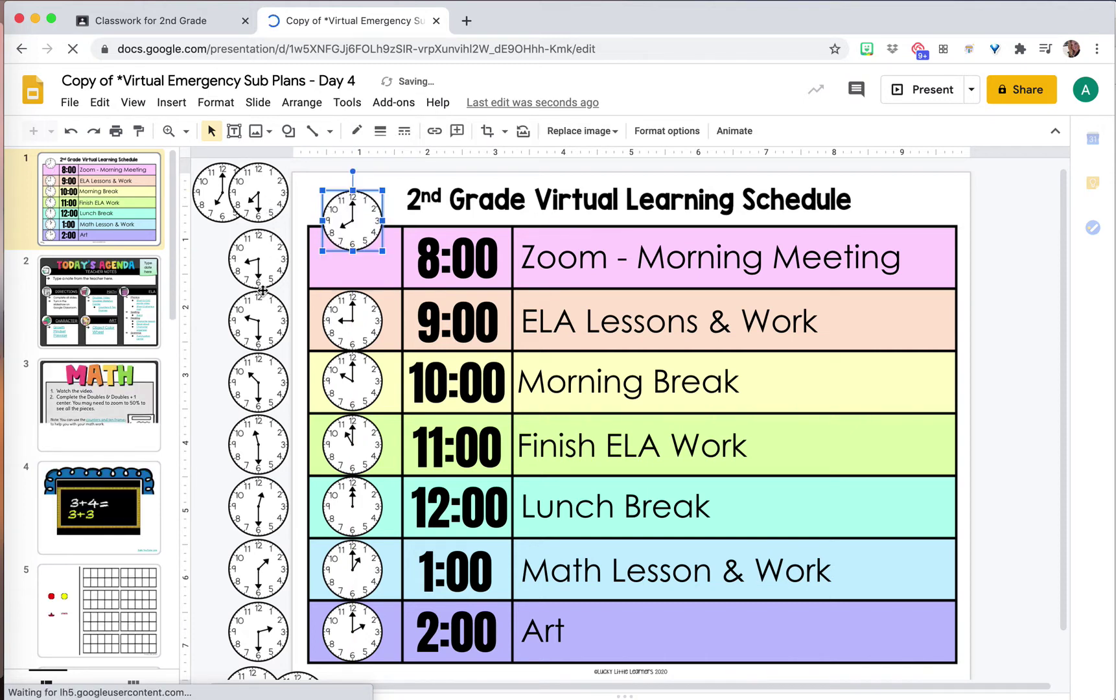
{"action": "key", "text": "Down"}
{"action": "key", "text": "Down"}
{"action": "key", "text": "Down"}
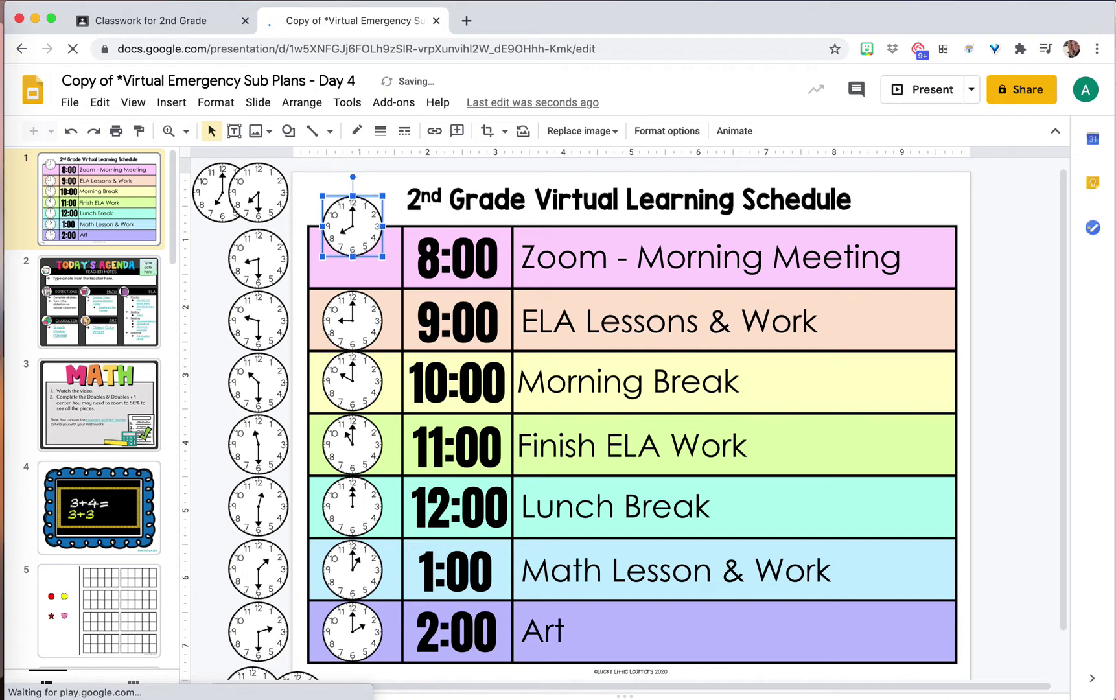
{"action": "key", "text": "Down"}
{"action": "key", "text": "Down"}
{"action": "key", "text": "Down"}
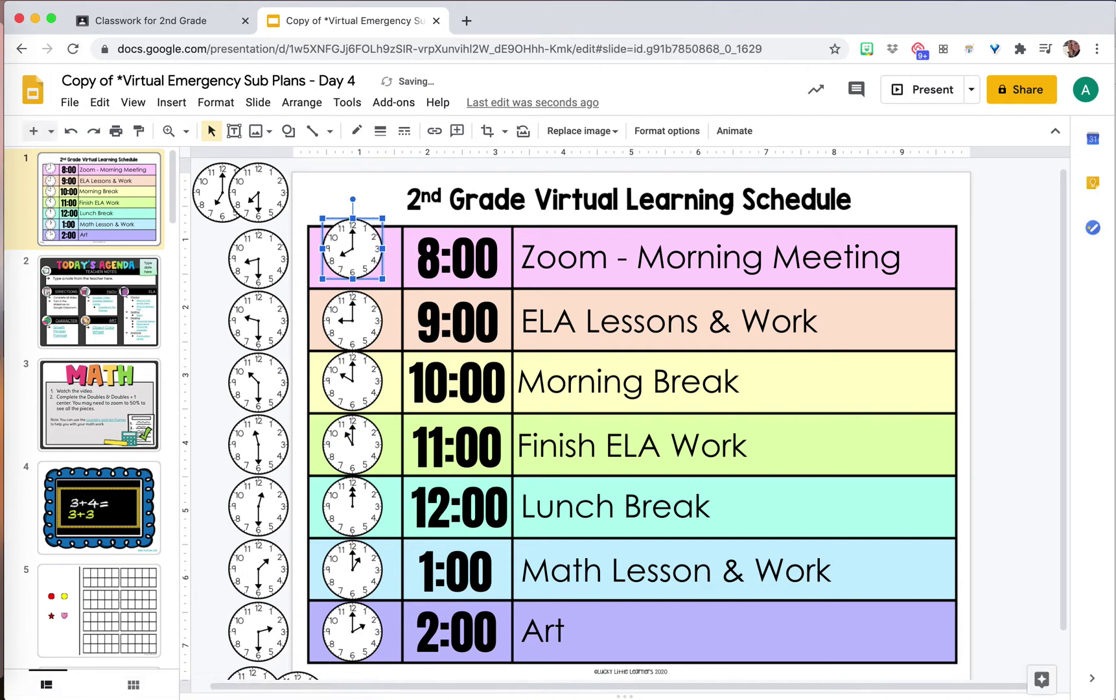
{"action": "key", "text": "Down"}
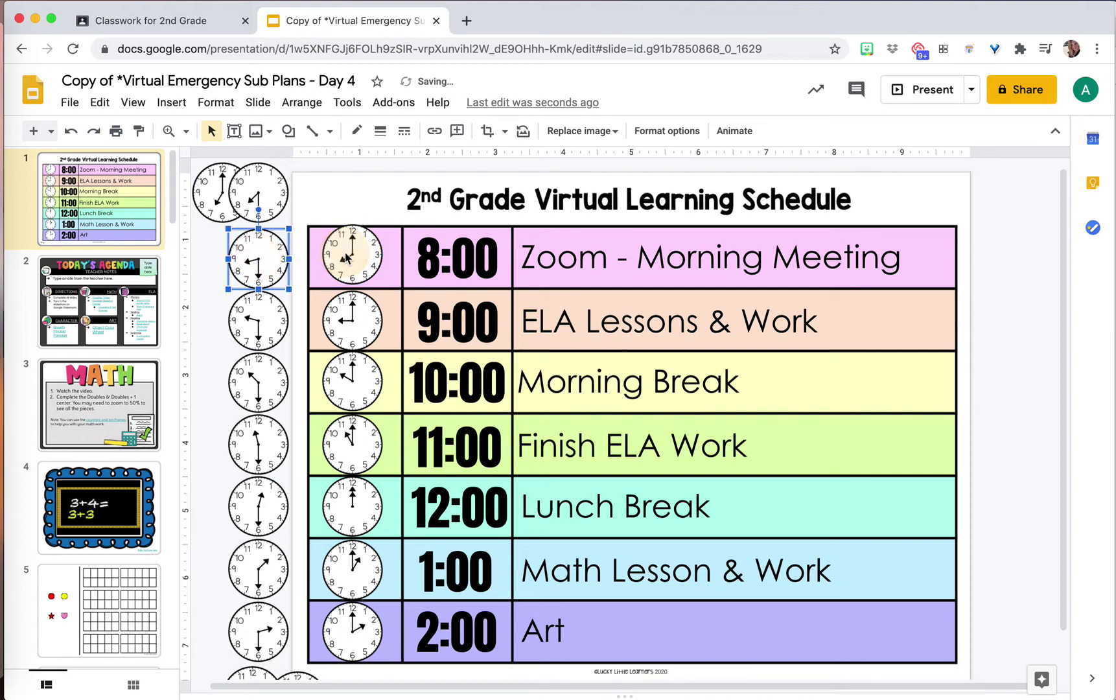
{"action": "key", "text": "Down"}
Check the 8:00–11:00 schedule text boxes, then go to the Today's Agenda slide
{"action": "left_click", "coordinate": [441, 253]}
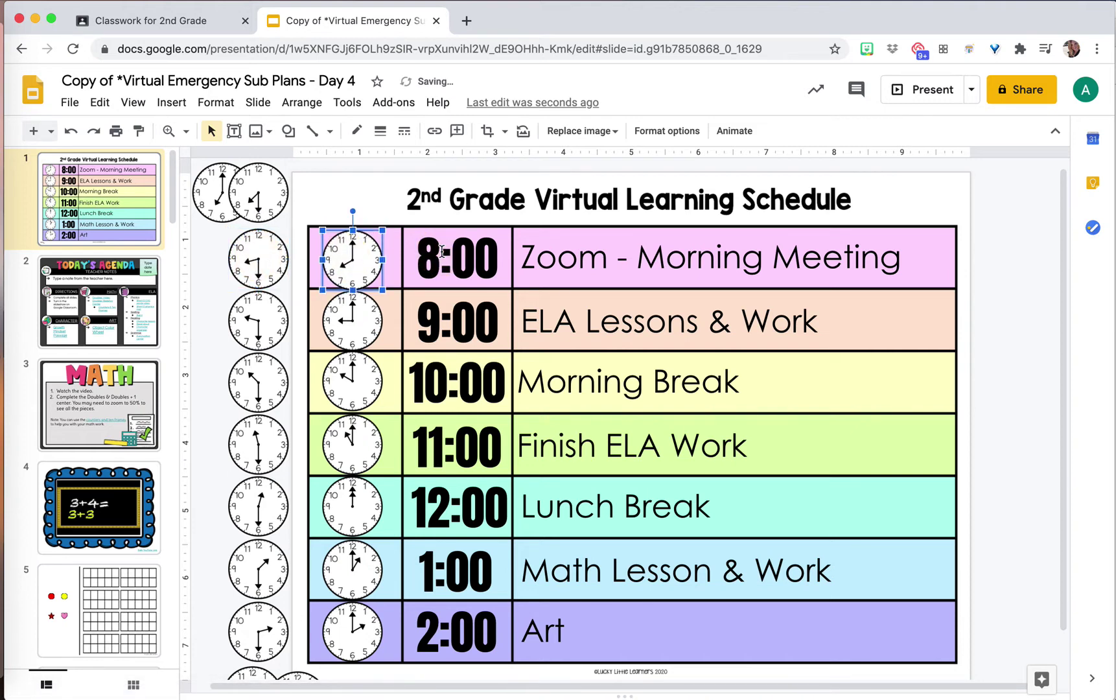
{"action": "left_click", "coordinate": [469, 249]}
{"action": "left_click", "coordinate": [597, 255]}
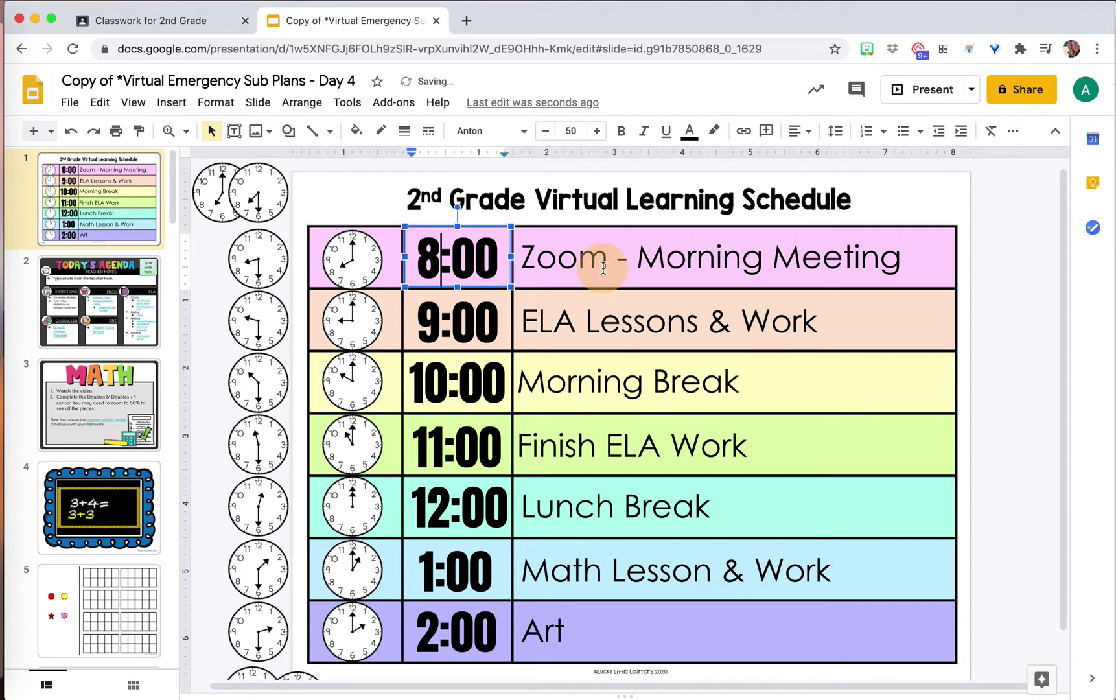
{"action": "left_click", "coordinate": [597, 254]}
{"action": "key", "text": "ctrl+a"}
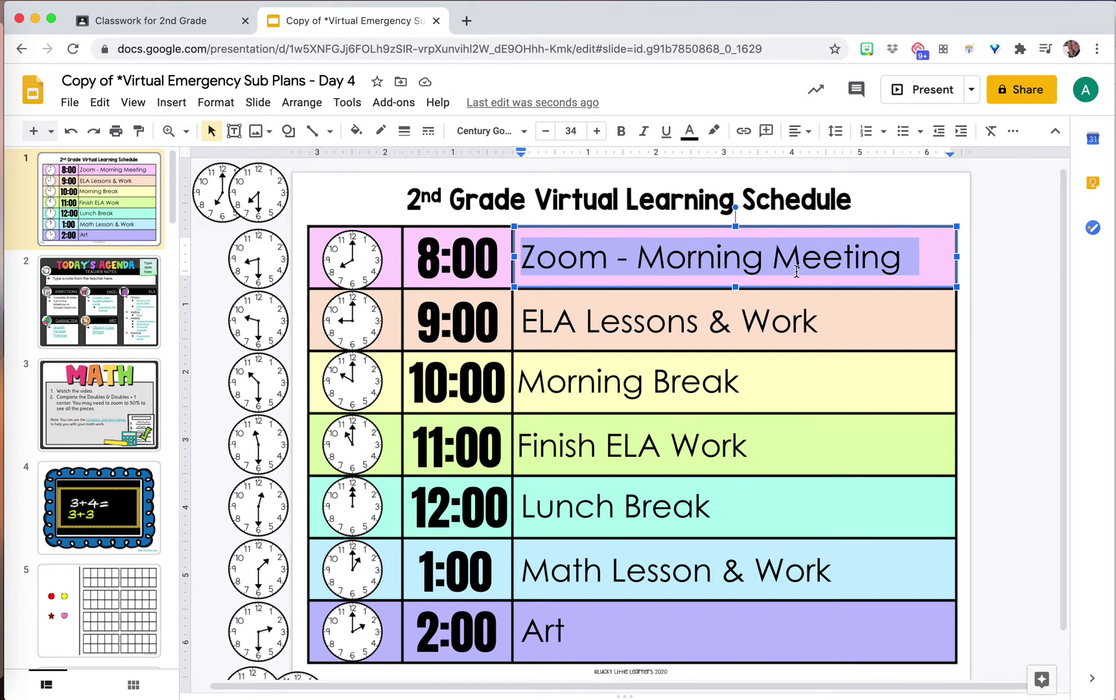
{"action": "left_click", "coordinate": [715, 255]}
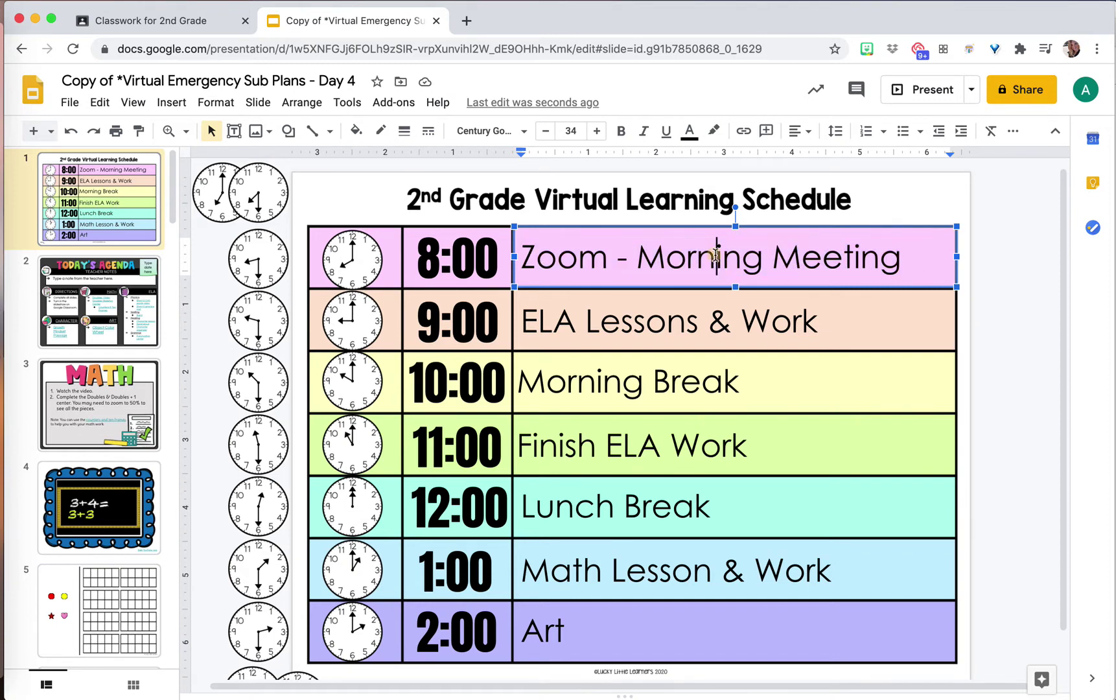
{"action": "left_click", "coordinate": [707, 315]}
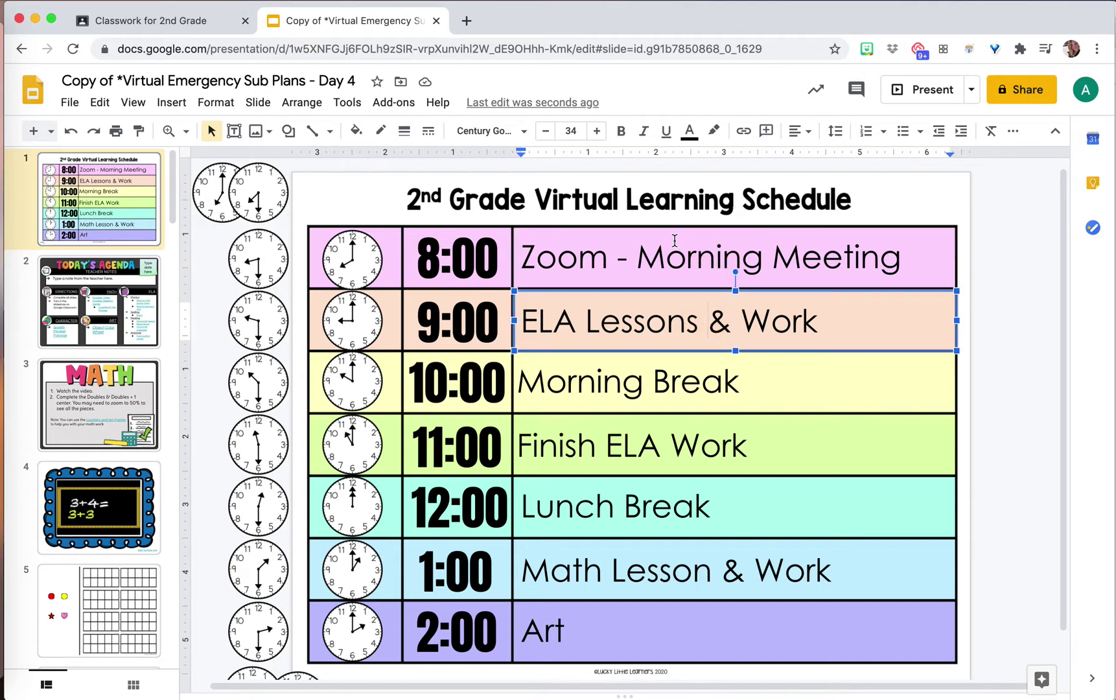
{"action": "left_click", "coordinate": [656, 382]}
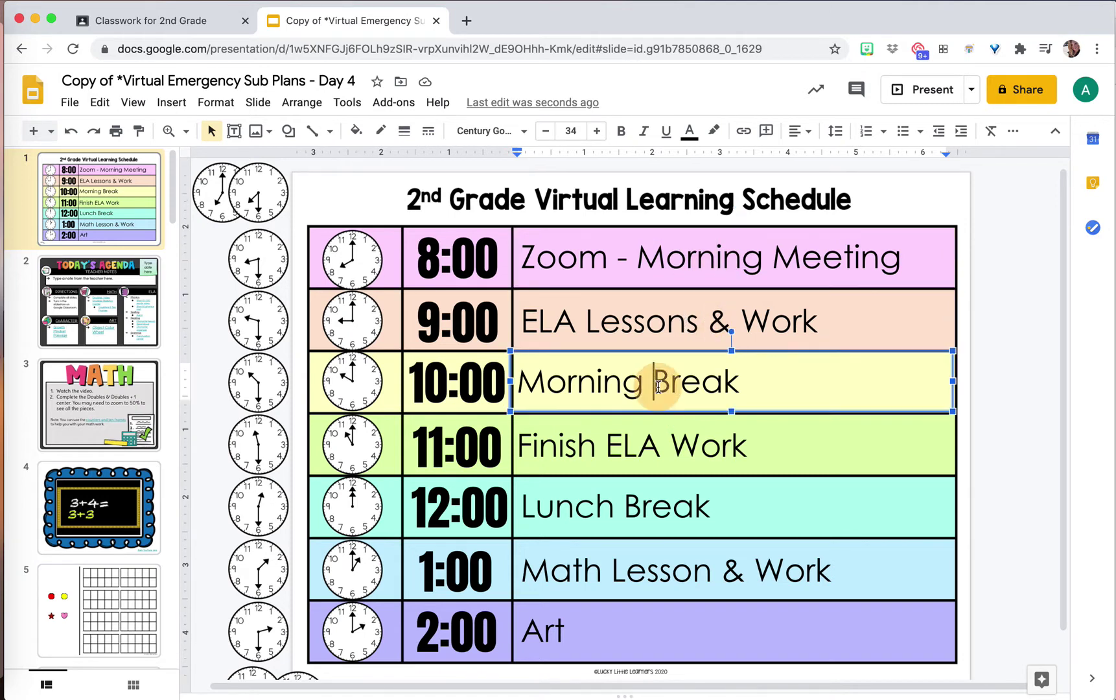
{"action": "left_click", "coordinate": [660, 446]}
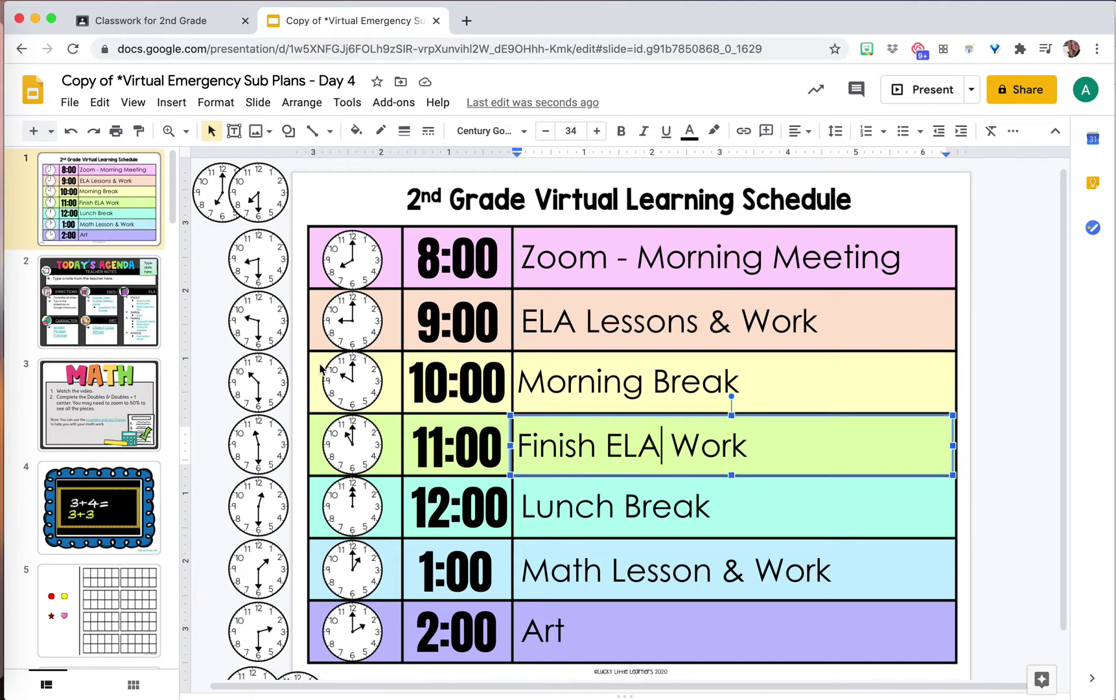
{"action": "left_click", "coordinate": [110, 287]}
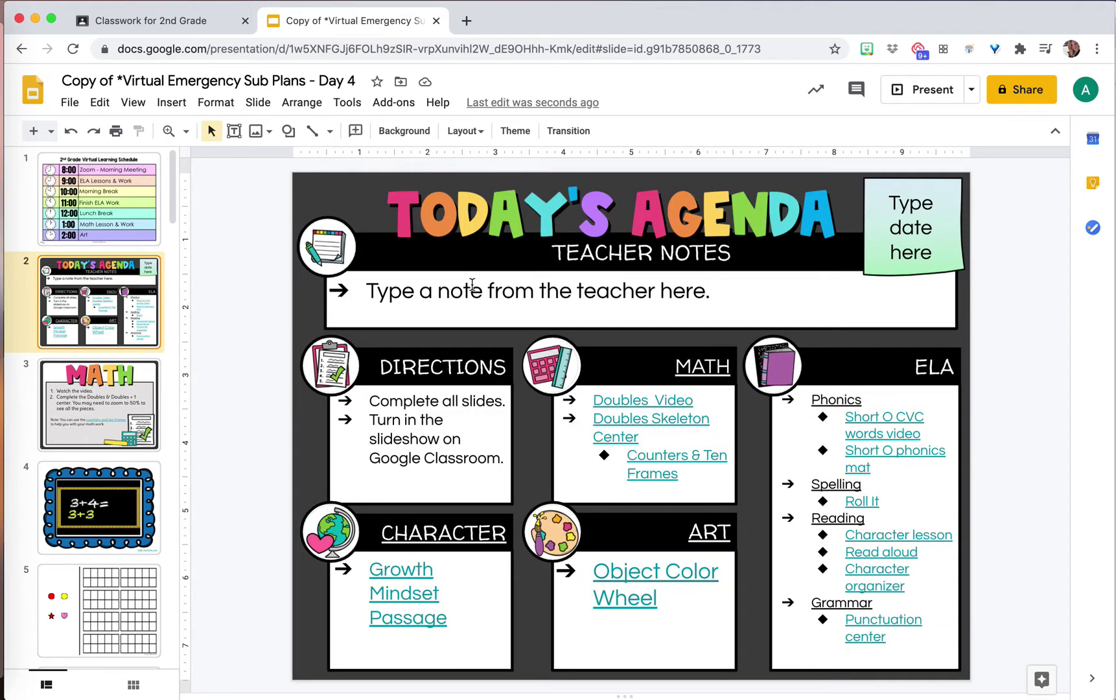
{"action": "triple_click", "coordinate": [573, 303]}
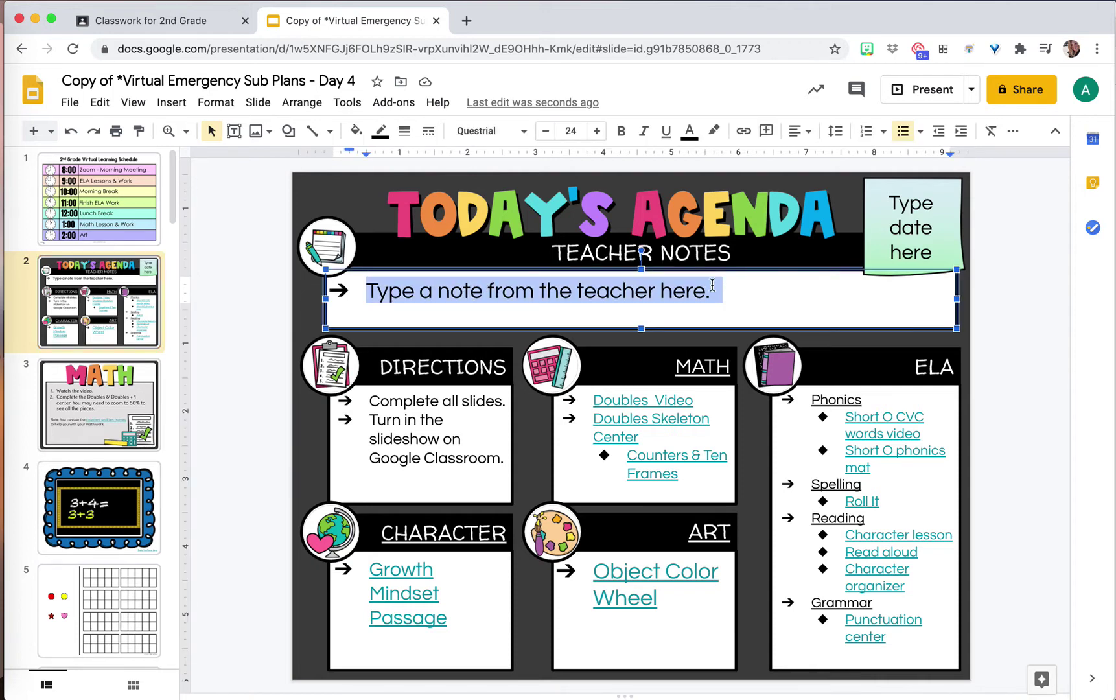
{"action": "left_click", "coordinate": [906, 206]}
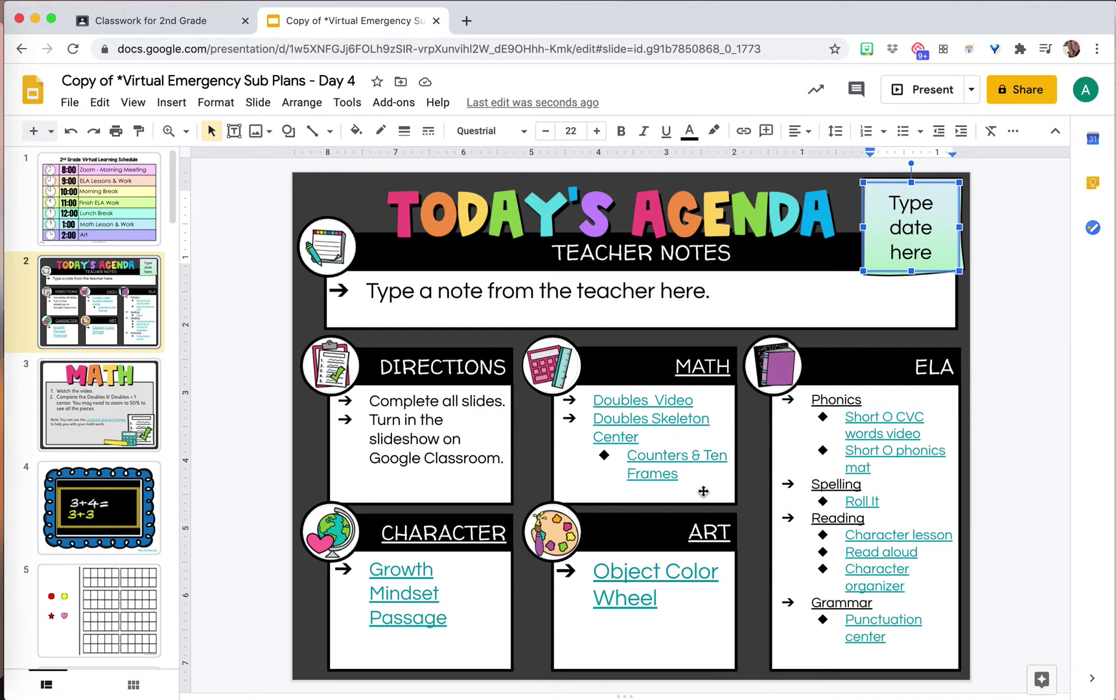
{"action": "left_click", "coordinate": [424, 400]}
{"action": "left_click", "coordinate": [439, 441]}
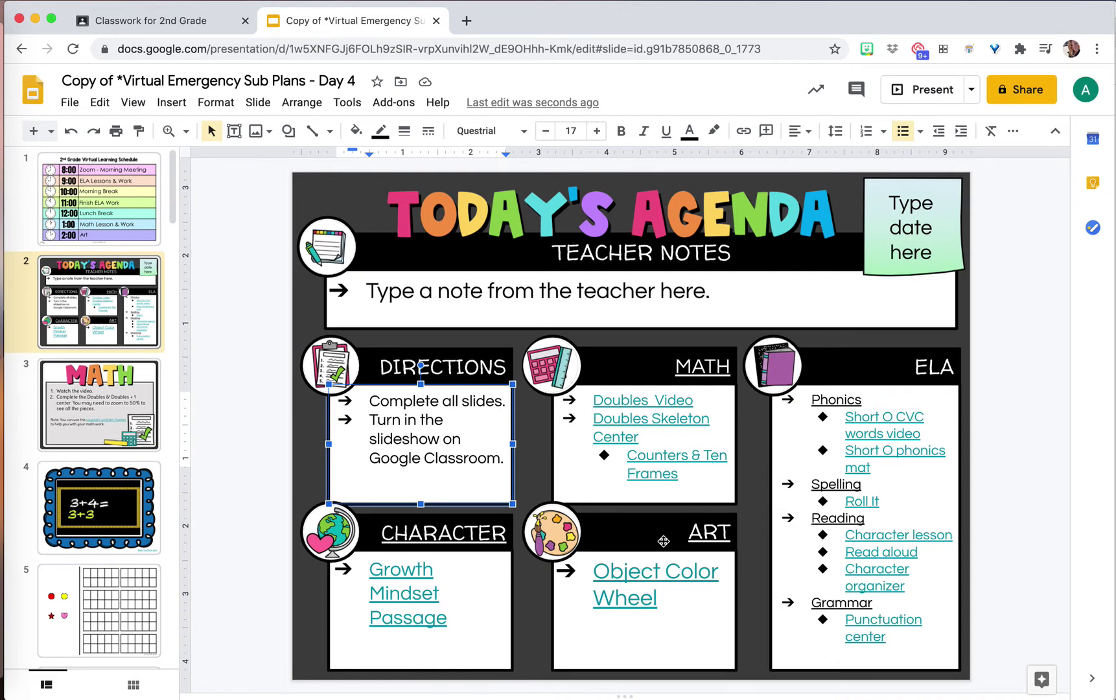
{"action": "left_click", "coordinate": [624, 571]}
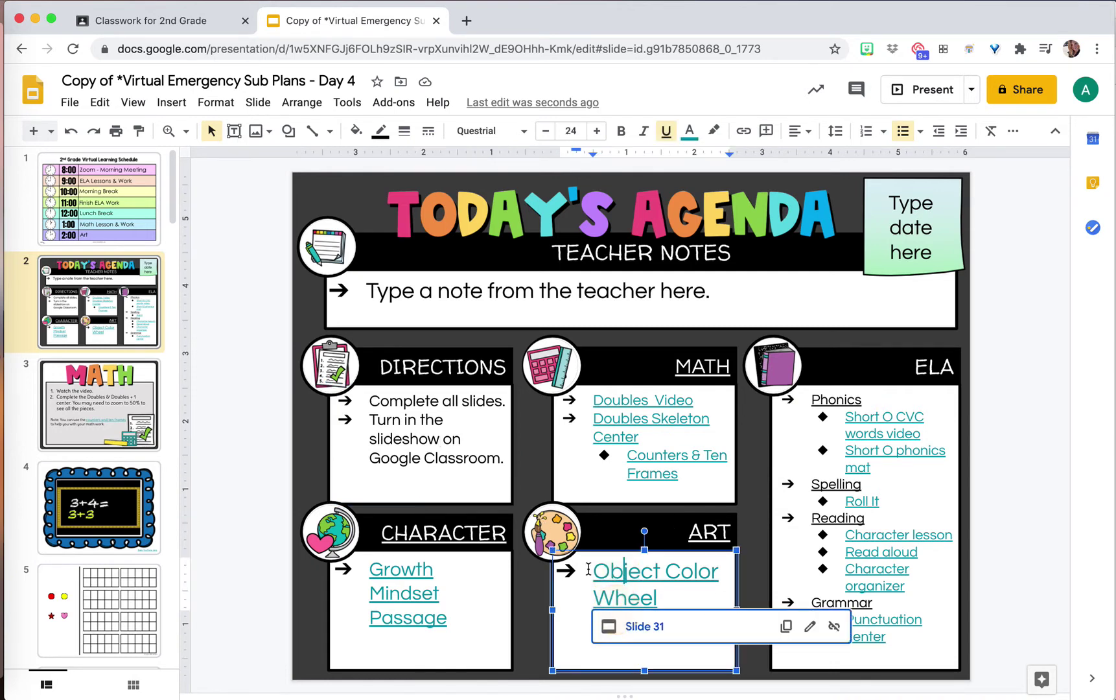
{"action": "left_click", "coordinate": [674, 594]}
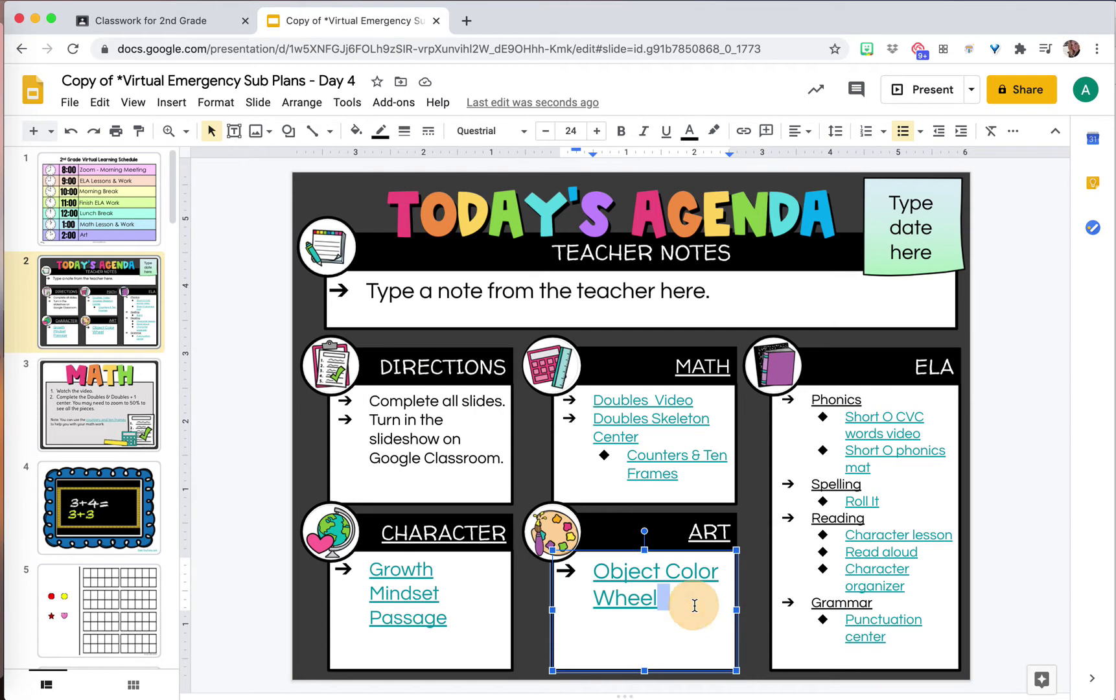
{"action": "left_click", "coordinate": [94, 390]}
Review the Math instructions text, then set the insertion point after slide 3
{"action": "left_click", "coordinate": [464, 380]}
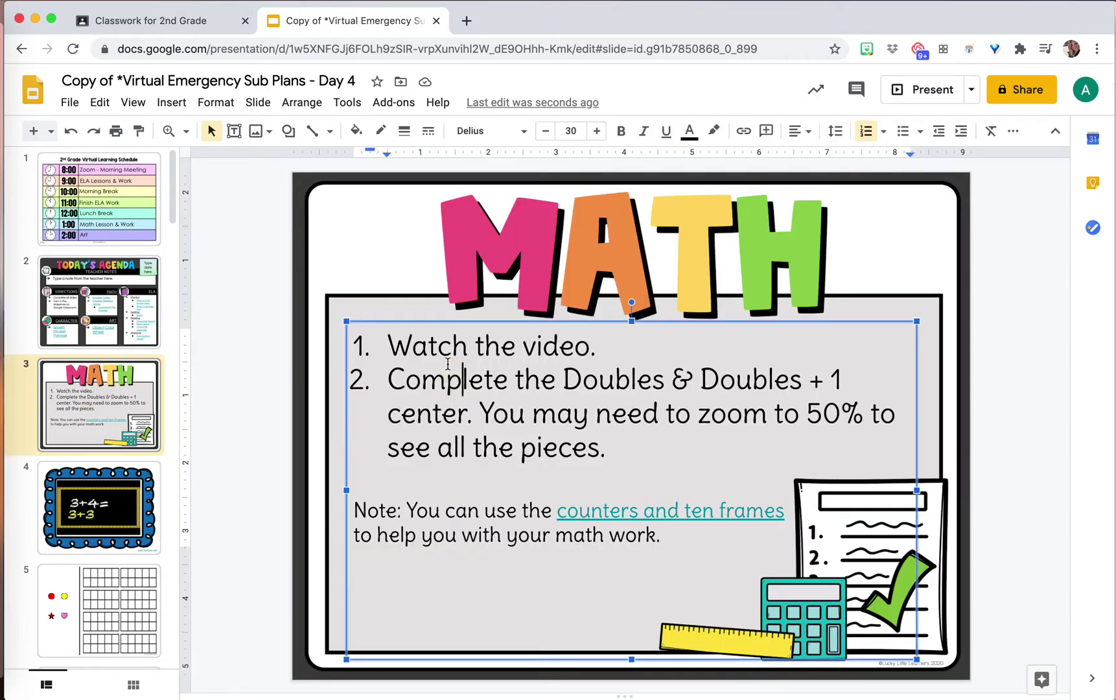
{"action": "left_click", "coordinate": [429, 345]}
{"action": "left_click", "coordinate": [400, 342]}
{"action": "left_click", "coordinate": [635, 441]}
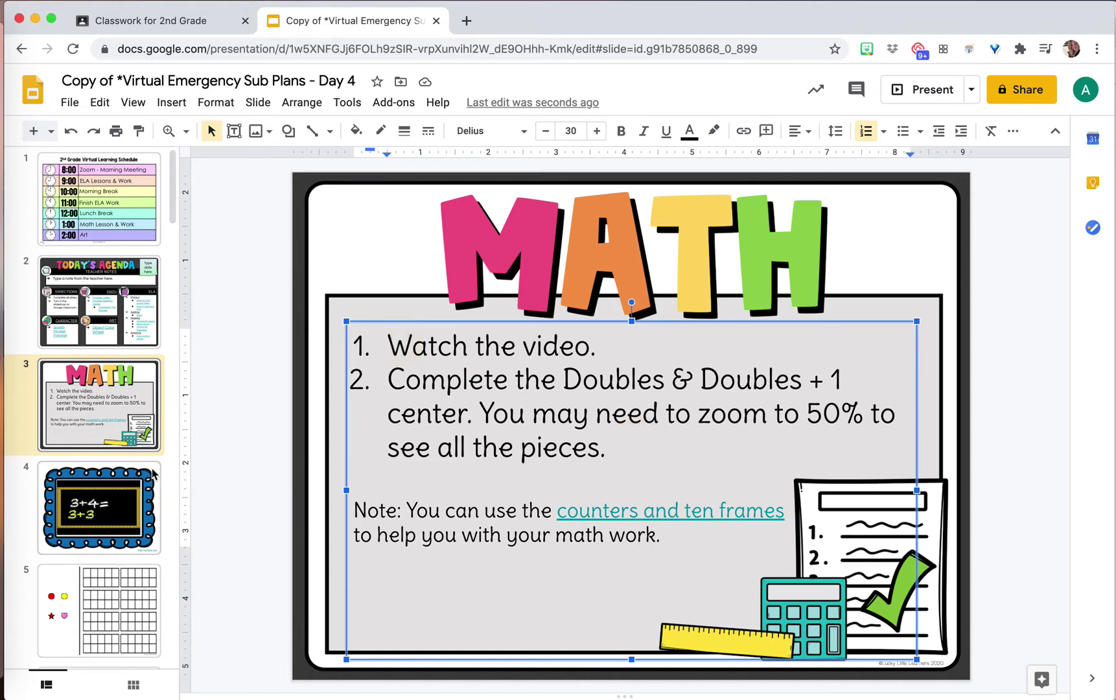
{"action": "scroll", "coordinate": [153, 474], "scroll_direction": "down", "scroll_amount": 1}
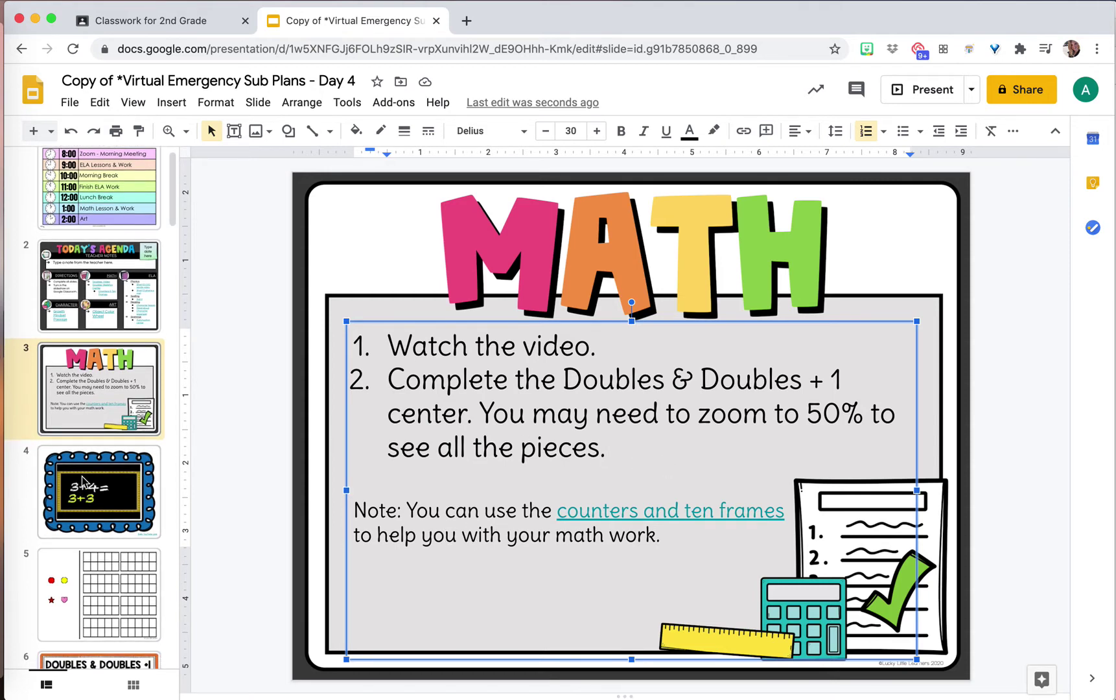
{"action": "left_click", "coordinate": [99, 445]}
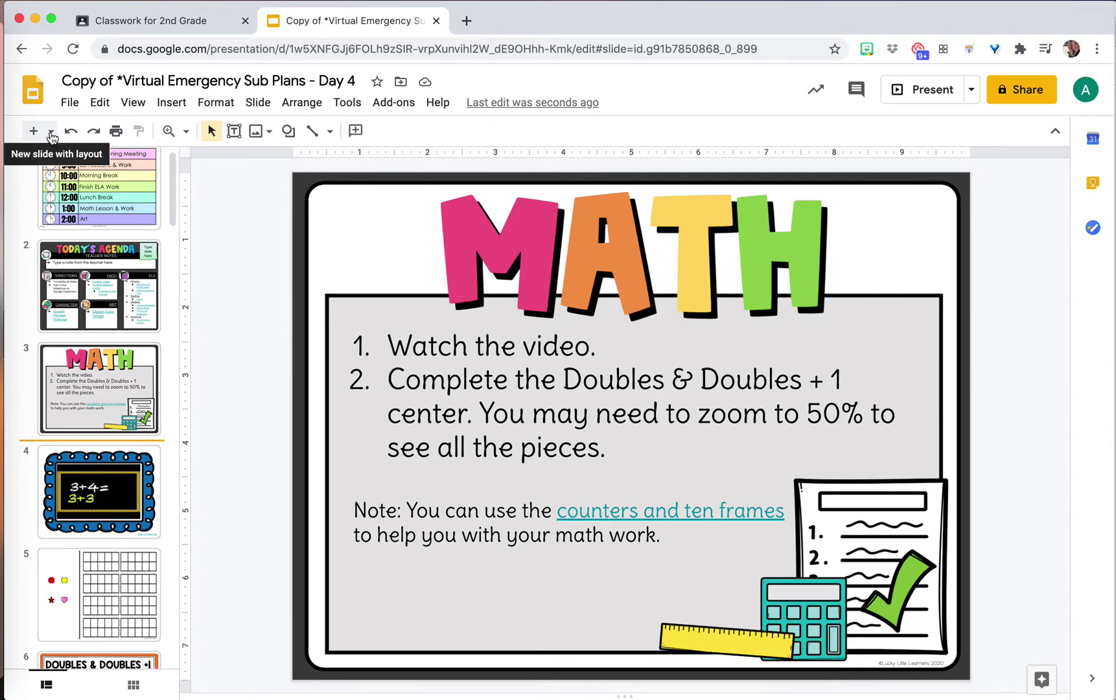
Insert a Blank layout slide as slide 4, after the Math slide
{"action": "left_click", "coordinate": [51, 133]}
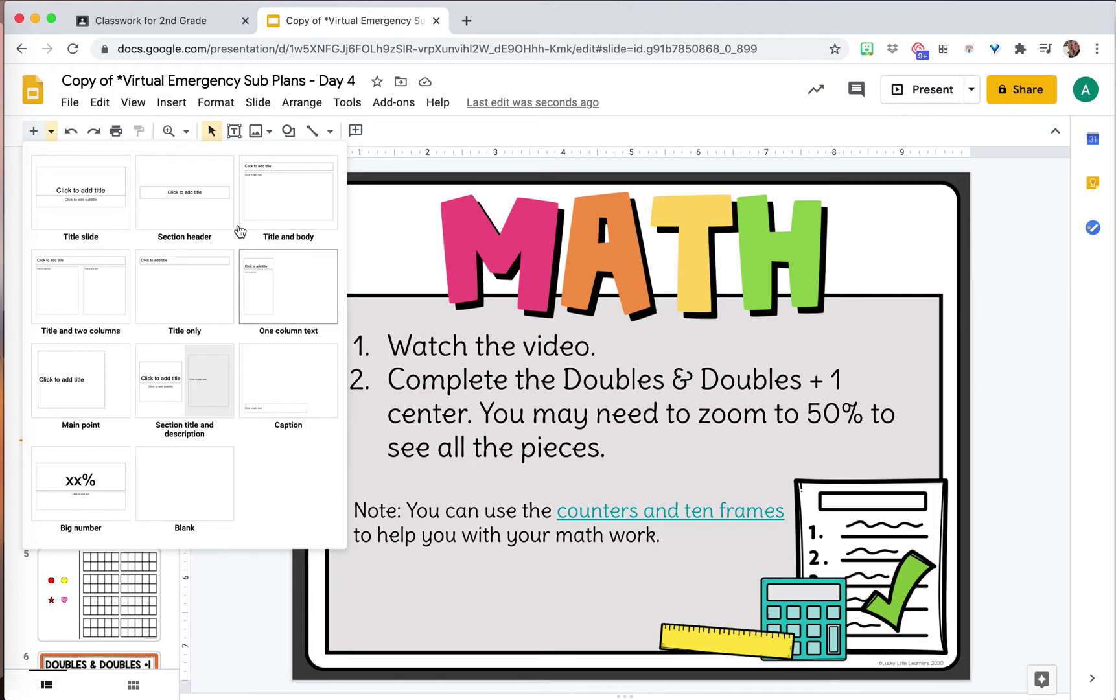
{"action": "left_click", "coordinate": [189, 507]}
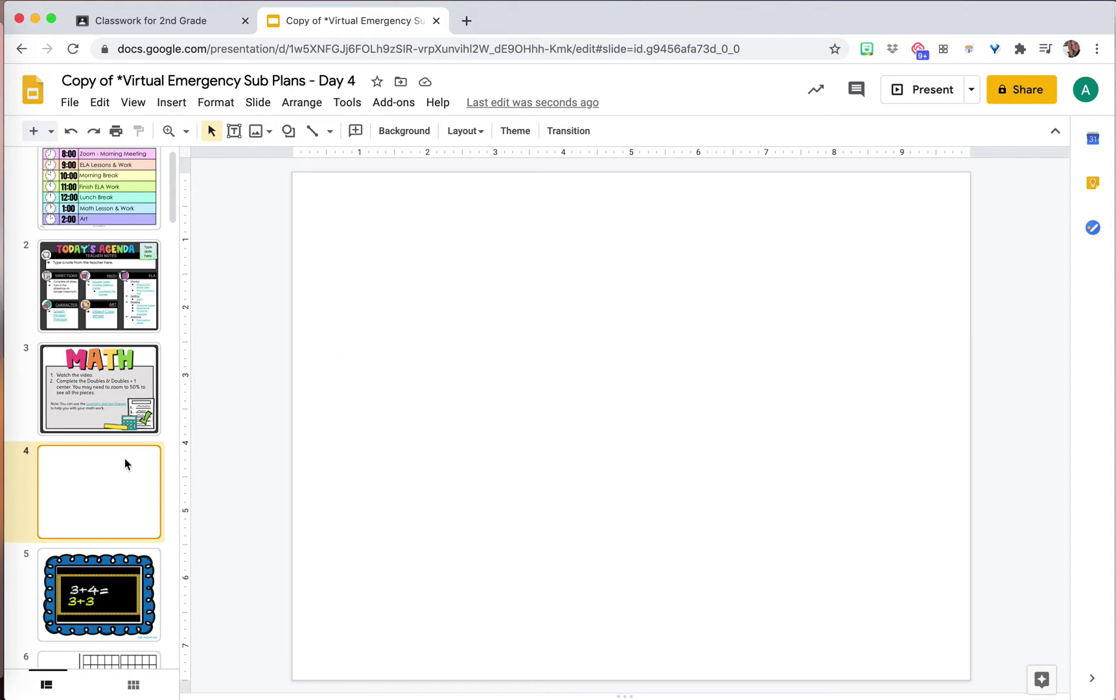
Review the math video, counters and ten frames, and Skeleton Puzzles instructions slides
{"action": "left_click", "coordinate": [119, 572]}
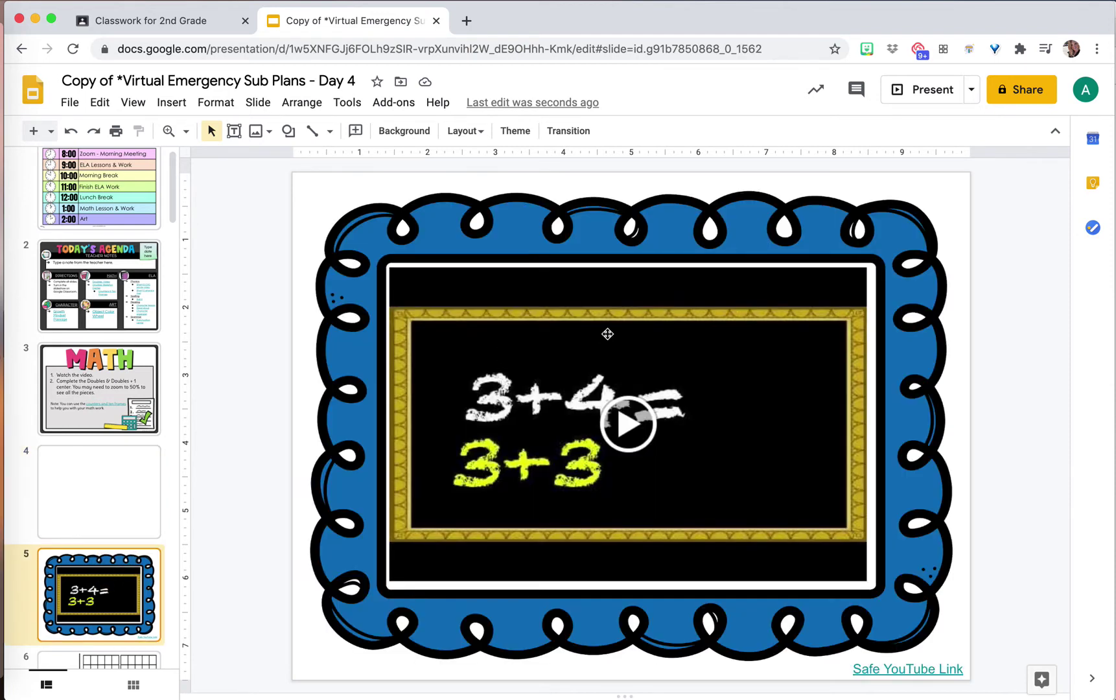
{"action": "left_click", "coordinate": [607, 334]}
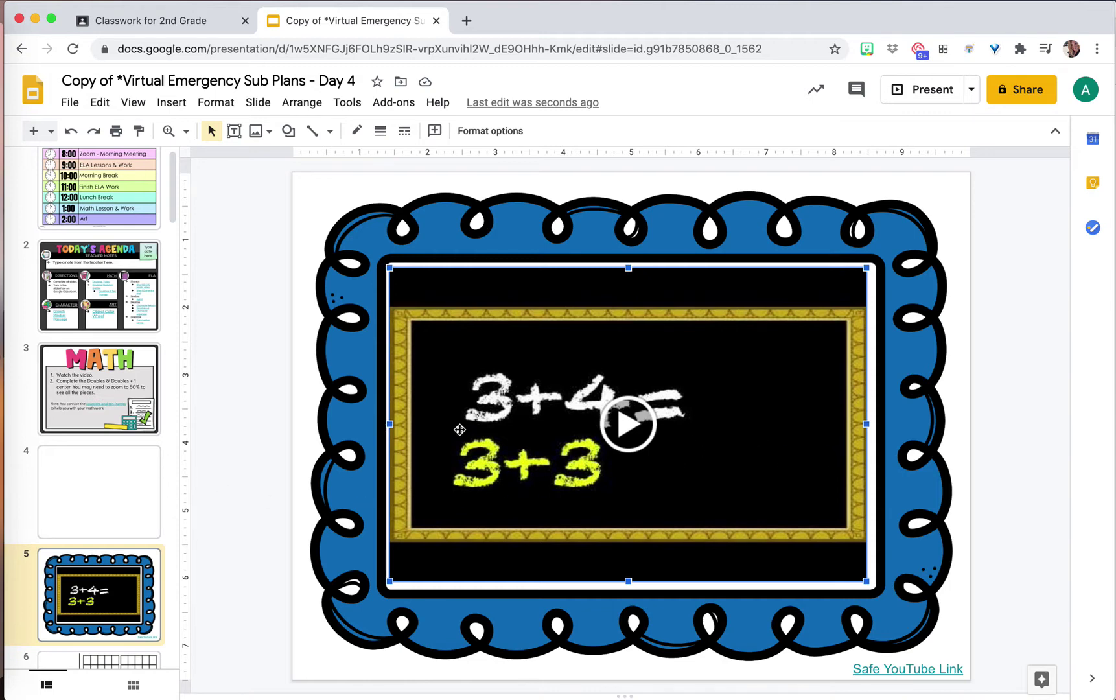
{"action": "scroll", "coordinate": [132, 510], "scroll_direction": "down", "scroll_amount": 4}
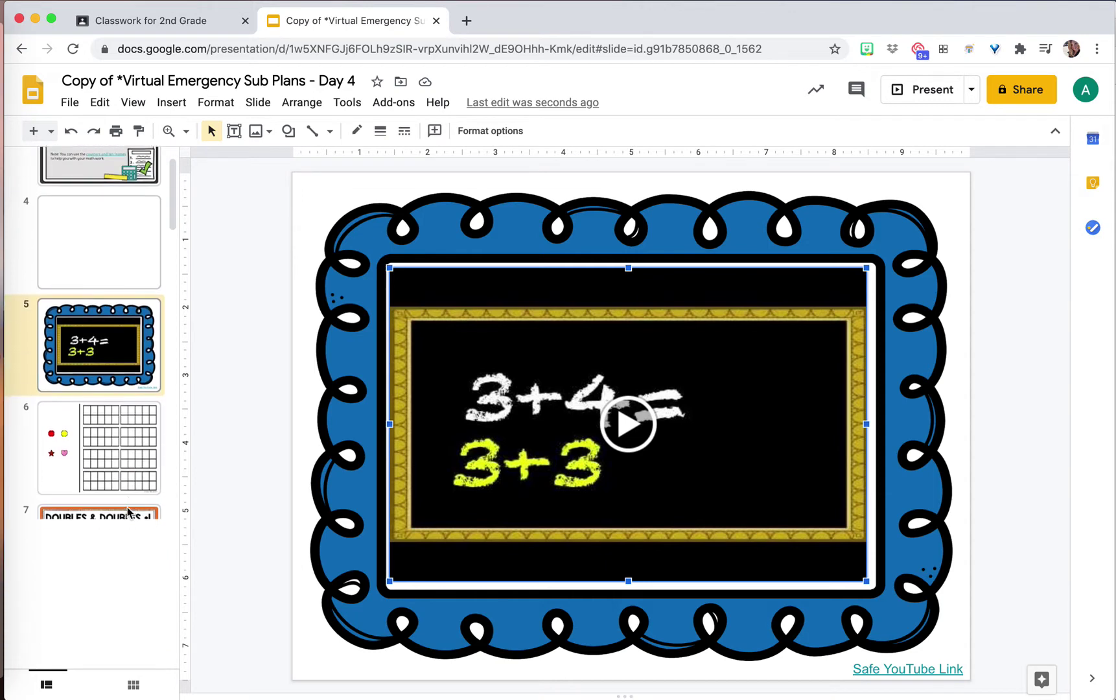
{"action": "left_click", "coordinate": [91, 467]}
{"action": "scroll", "coordinate": [91, 466], "scroll_direction": "down", "scroll_amount": 3}
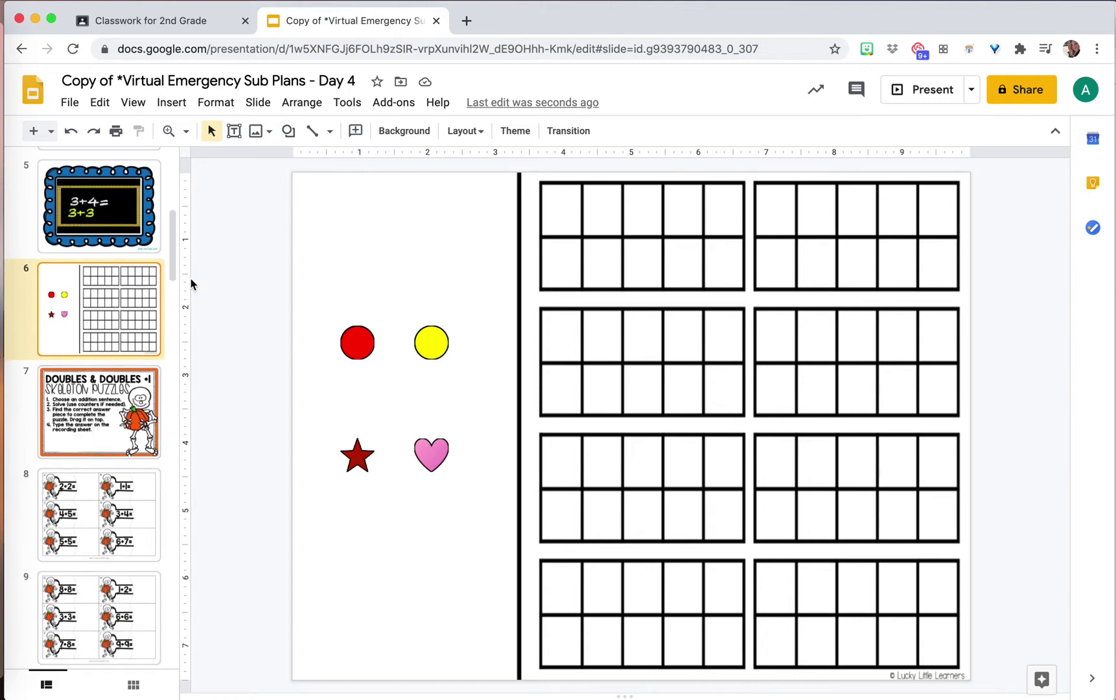
{"action": "left_click", "coordinate": [103, 427]}
{"action": "scroll", "coordinate": [104, 428], "scroll_direction": "down", "scroll_amount": 2}
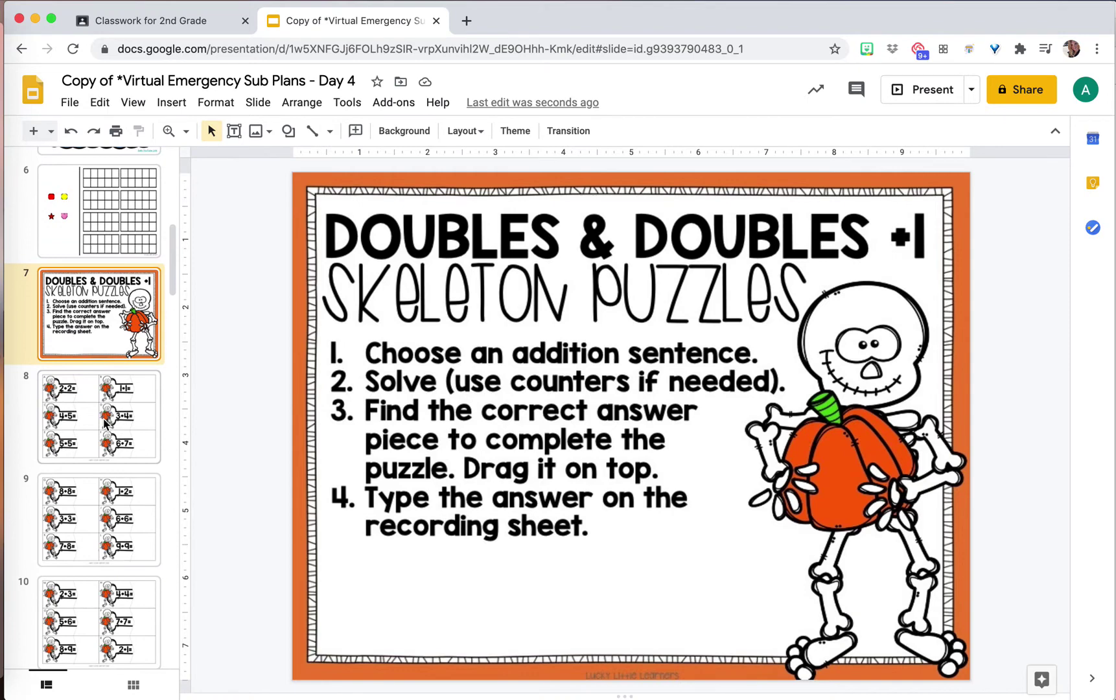
{"action": "scroll", "coordinate": [104, 427], "scroll_direction": "down", "scroll_amount": 10}
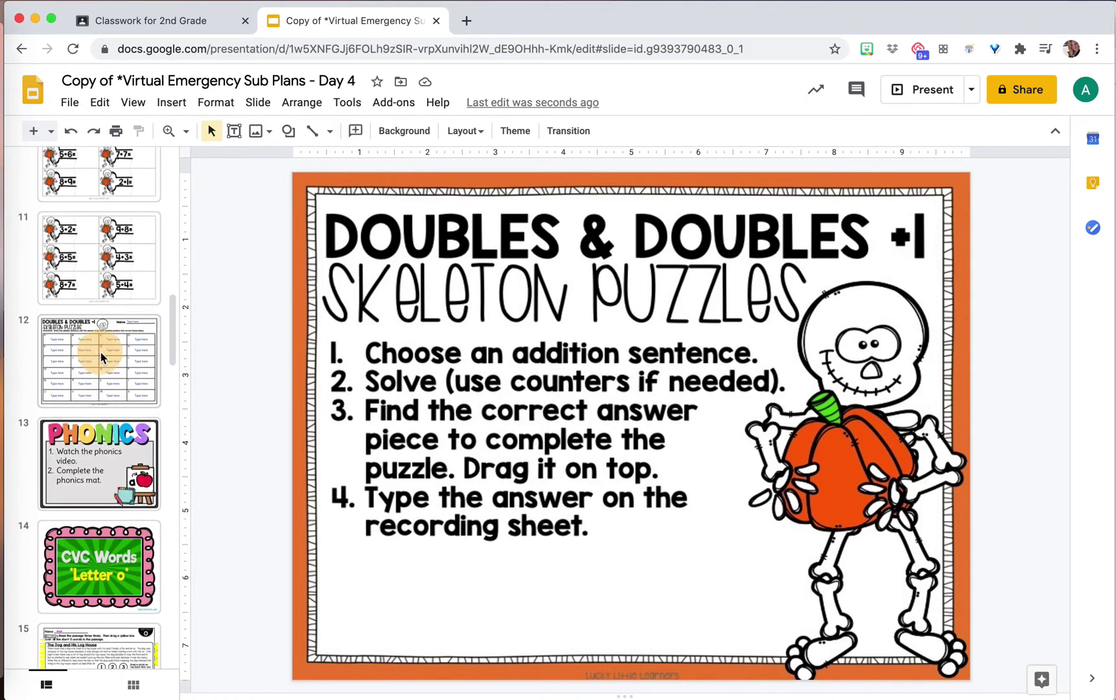
Delete the skeleton puzzles recording sheet slide, then view the Spelling slide's image insert options
{"action": "key", "text": "Down"}
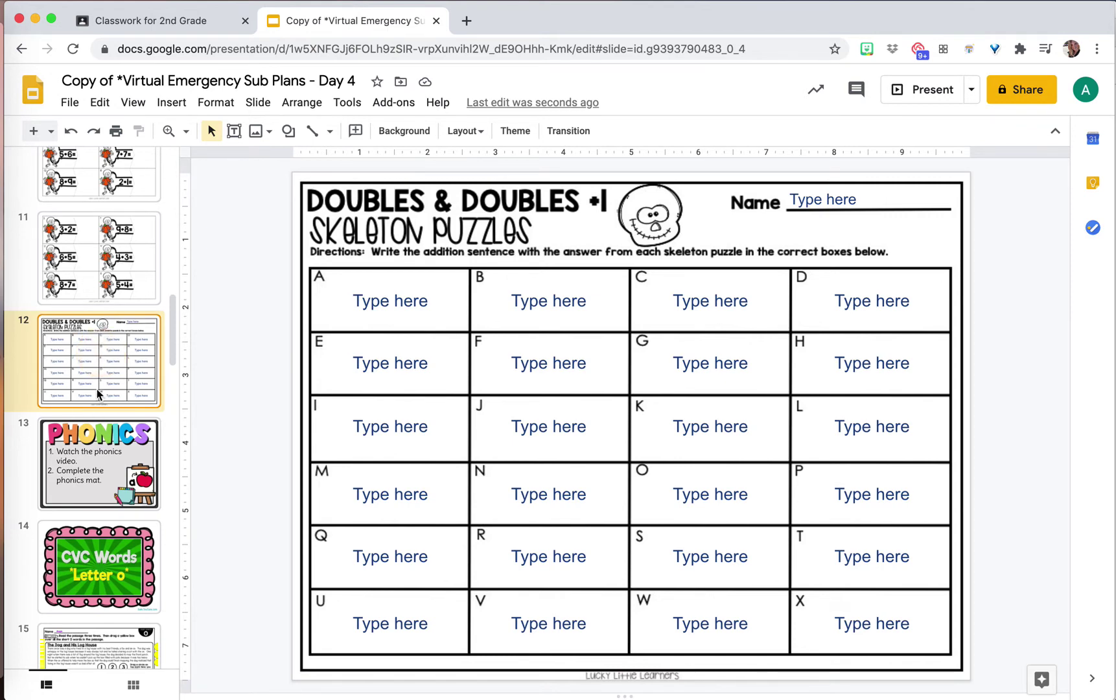
{"action": "key", "text": "Delete"}
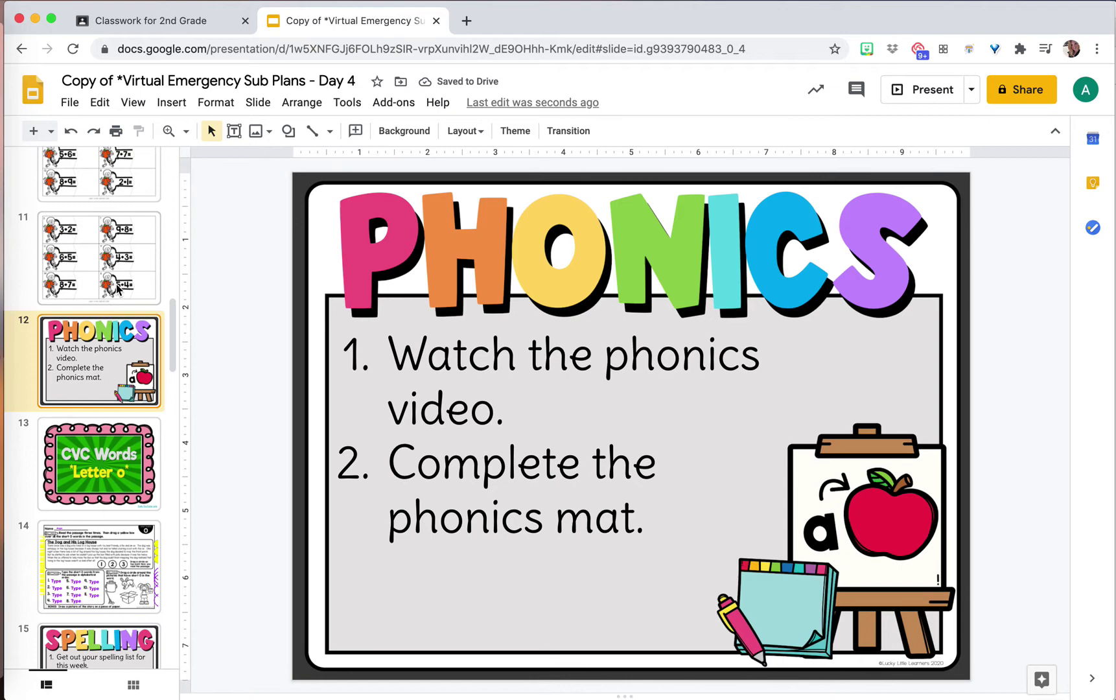
{"action": "scroll", "coordinate": [118, 369], "scroll_direction": "down", "scroll_amount": 5}
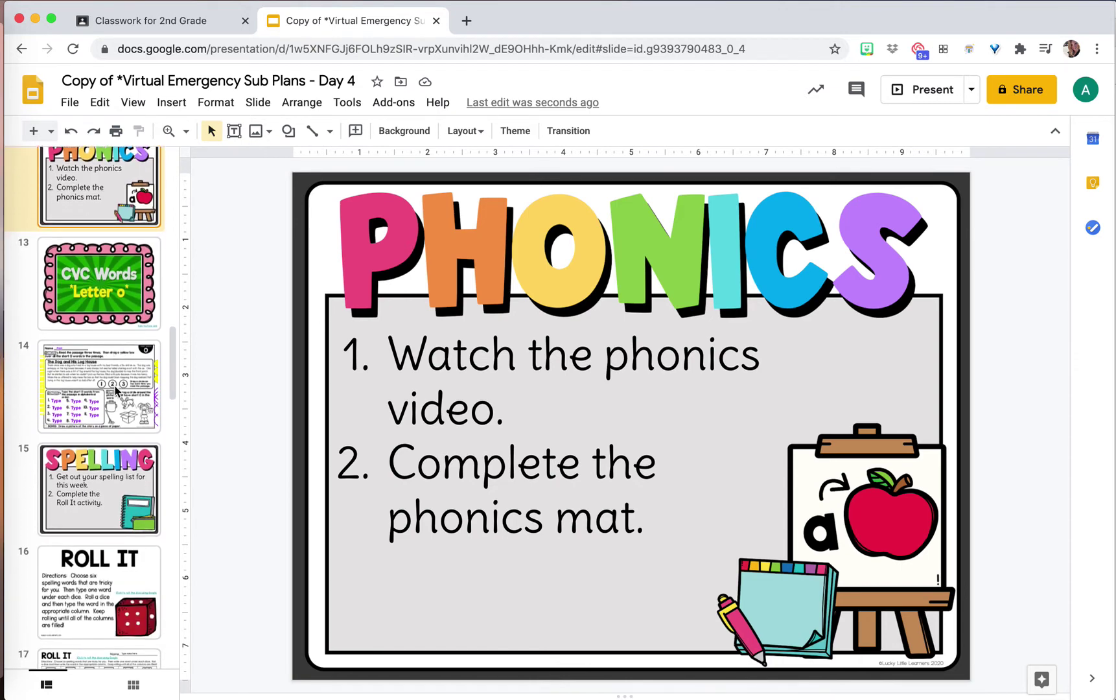
{"action": "left_click", "coordinate": [119, 466]}
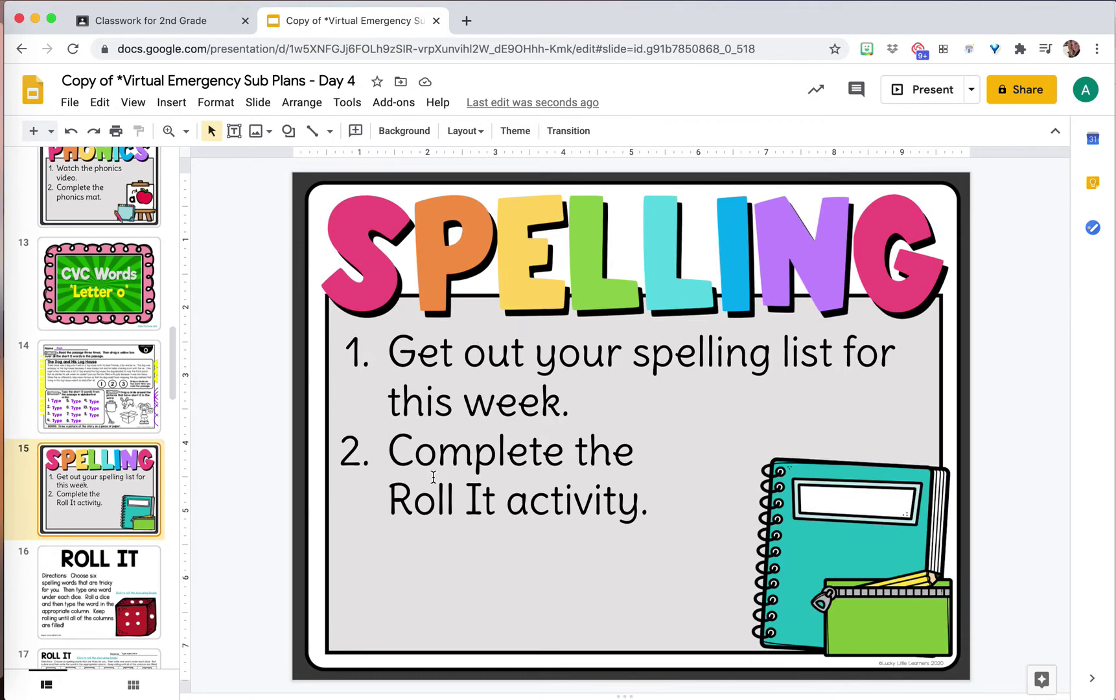
{"action": "scroll", "coordinate": [78, 472], "scroll_direction": "down", "scroll_amount": 5}
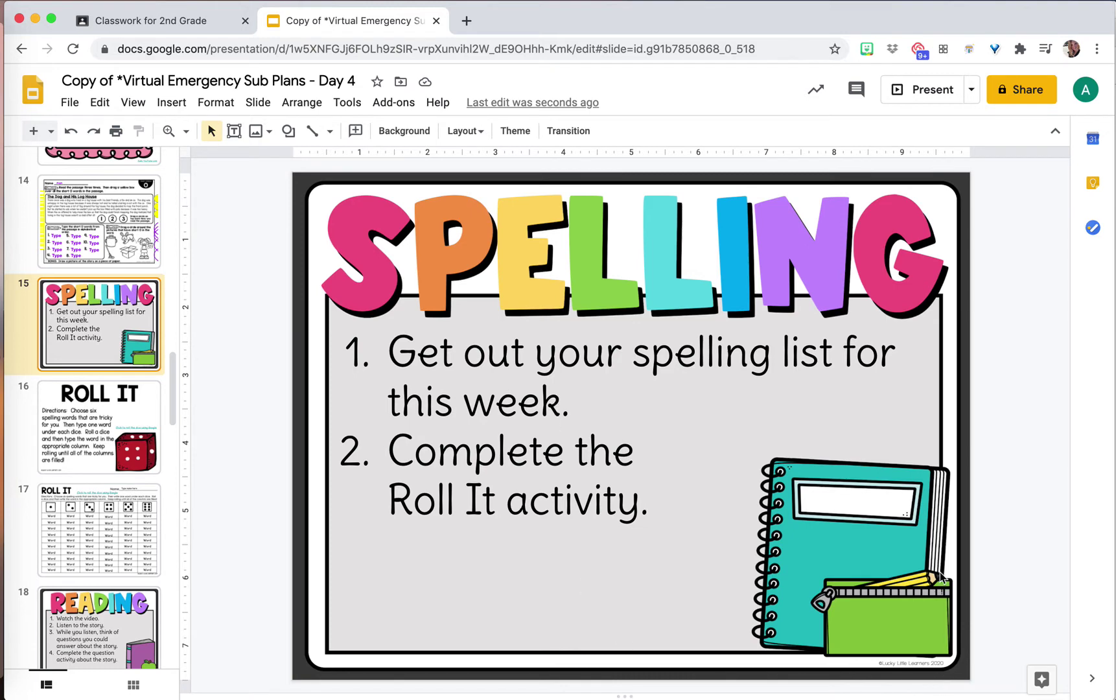
{"action": "left_click", "coordinate": [262, 131]}
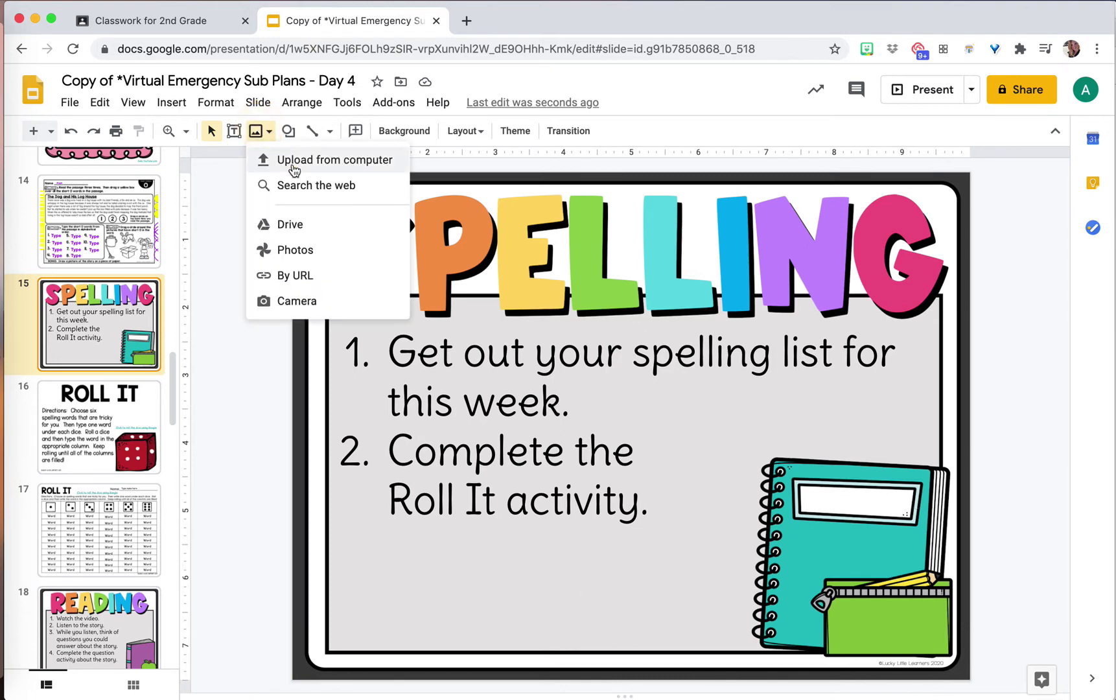
Close the image options without inserting anything and look over the two Roll It slides
{"action": "left_click", "coordinate": [807, 650]}
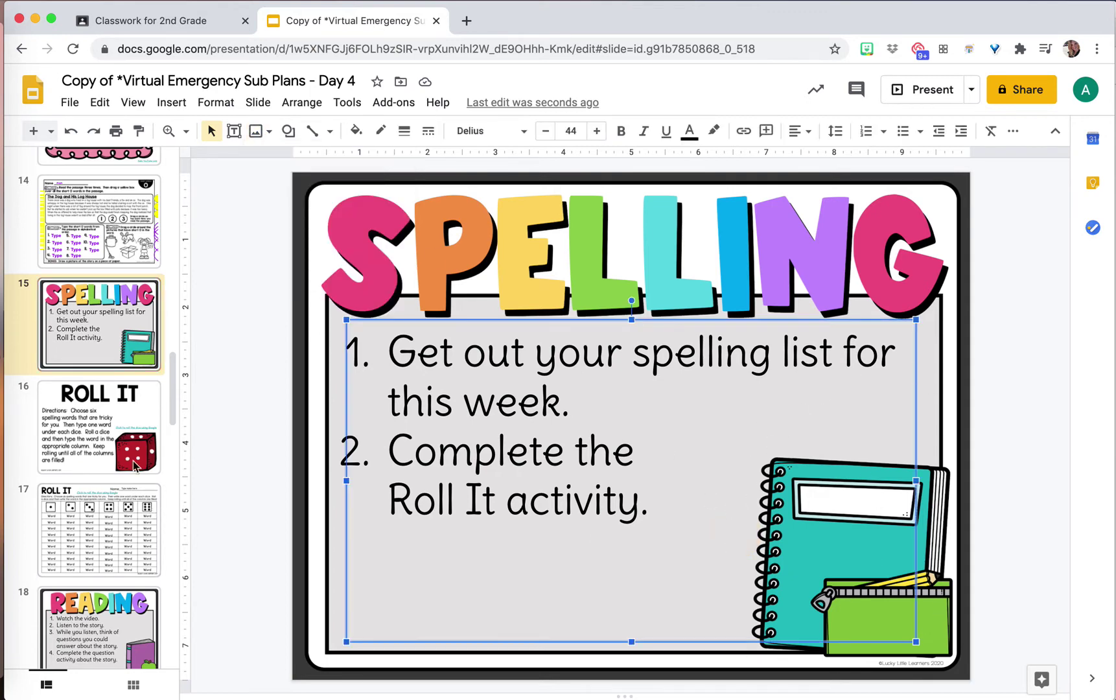
{"action": "left_click", "coordinate": [72, 377]}
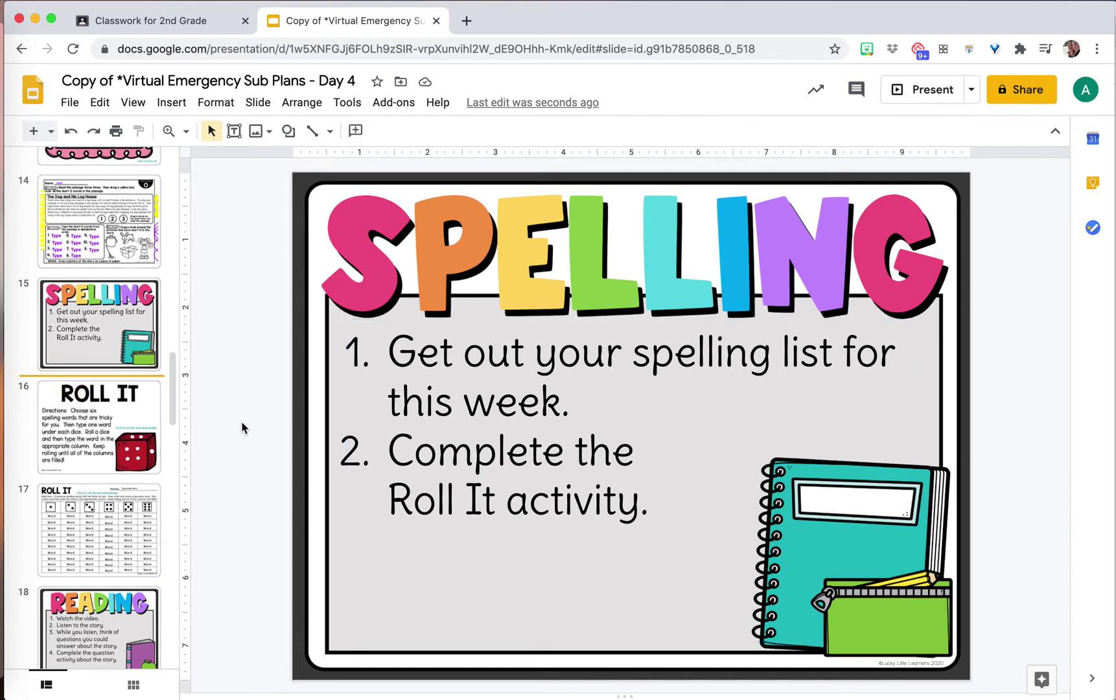
{"action": "scroll", "coordinate": [97, 468], "scroll_direction": "down", "scroll_amount": 1}
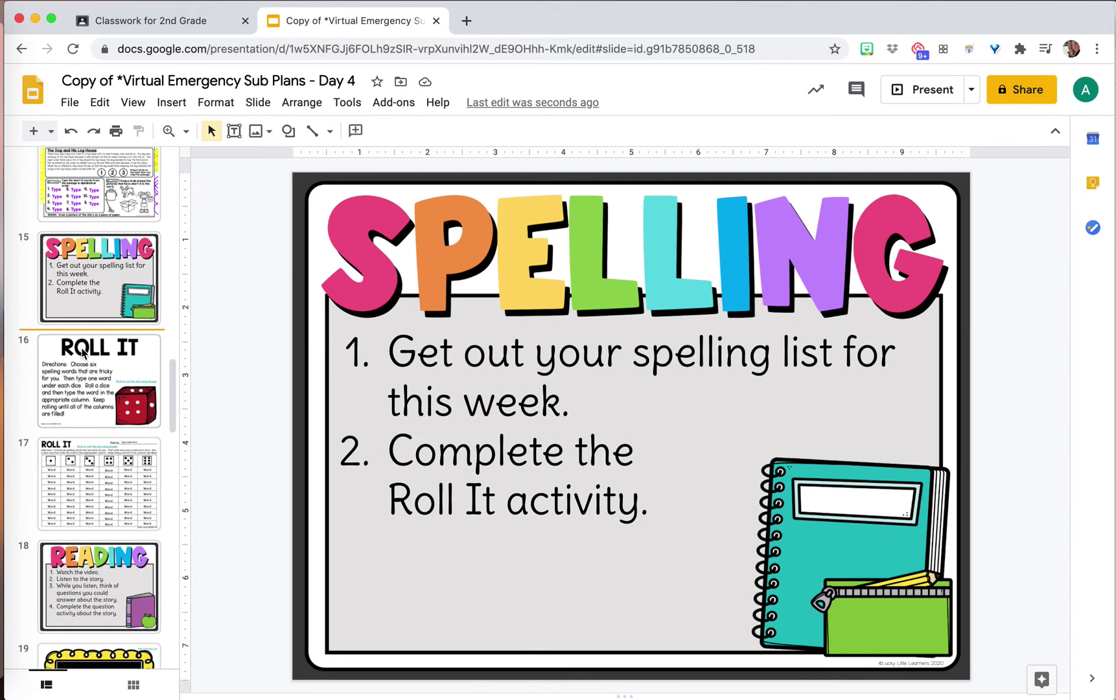
{"action": "left_click", "coordinate": [100, 379]}
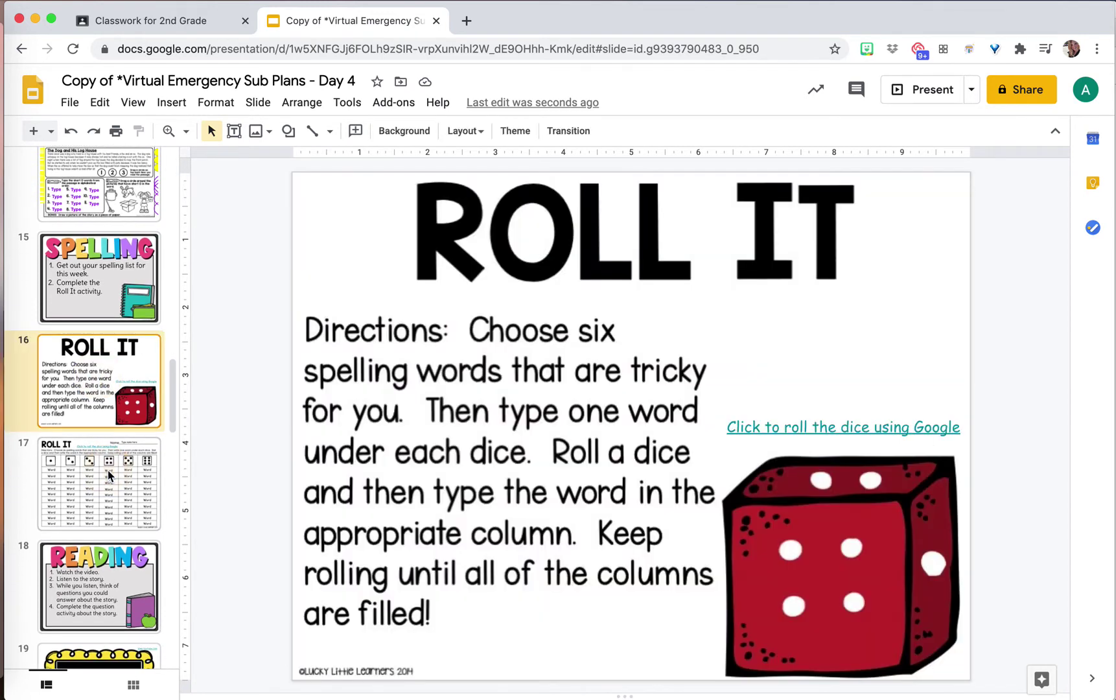
{"action": "left_click", "coordinate": [107, 469]}
{"action": "scroll", "coordinate": [107, 549], "scroll_direction": "down", "scroll_amount": 5}
{"action": "scroll", "coordinate": [107, 549], "scroll_direction": "up", "scroll_amount": 5}
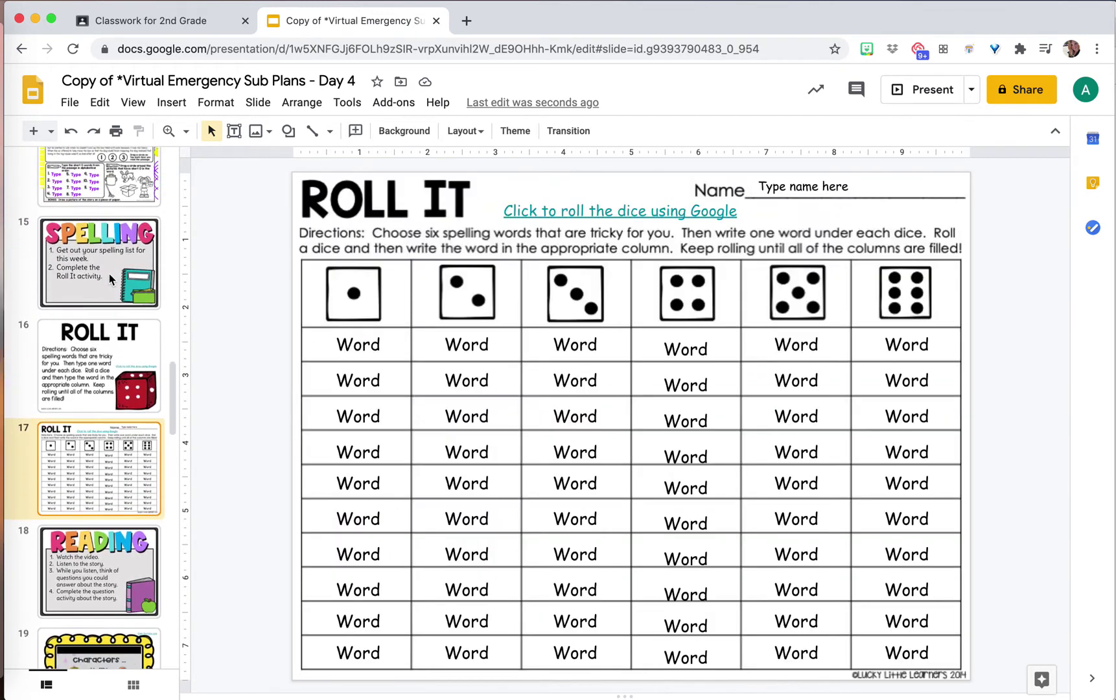
Select the Spelling and both Roll It slides together, then go to the Reading slide
{"action": "left_click", "coordinate": [98, 286]}
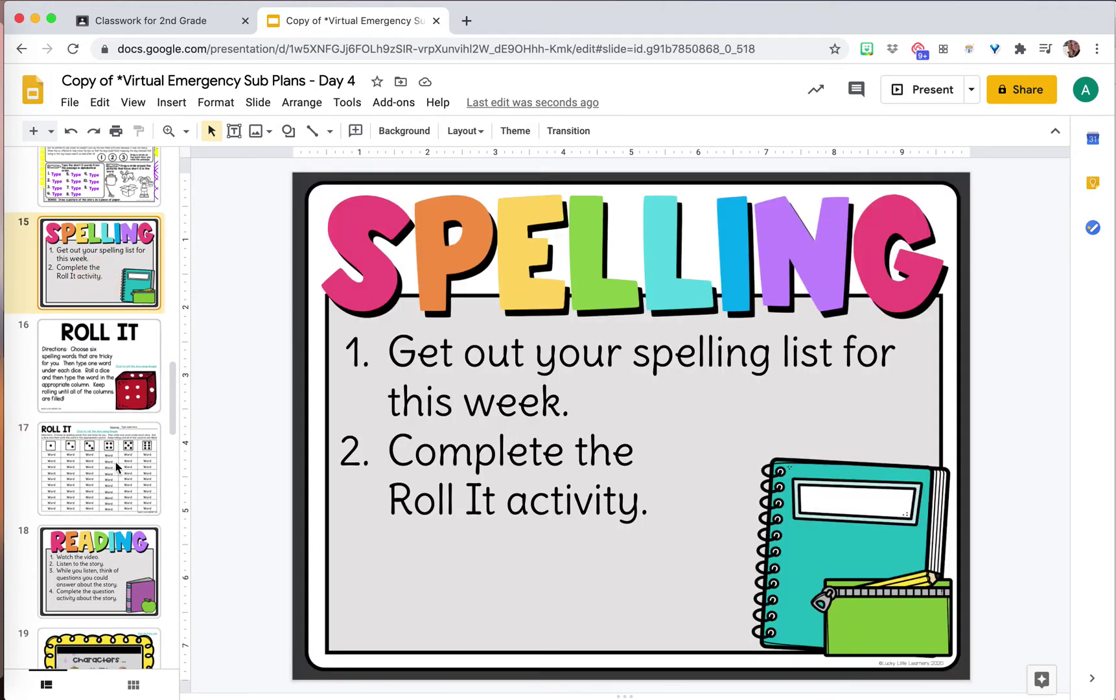
{"action": "left_click", "coordinate": [109, 479], "text": "shift"}
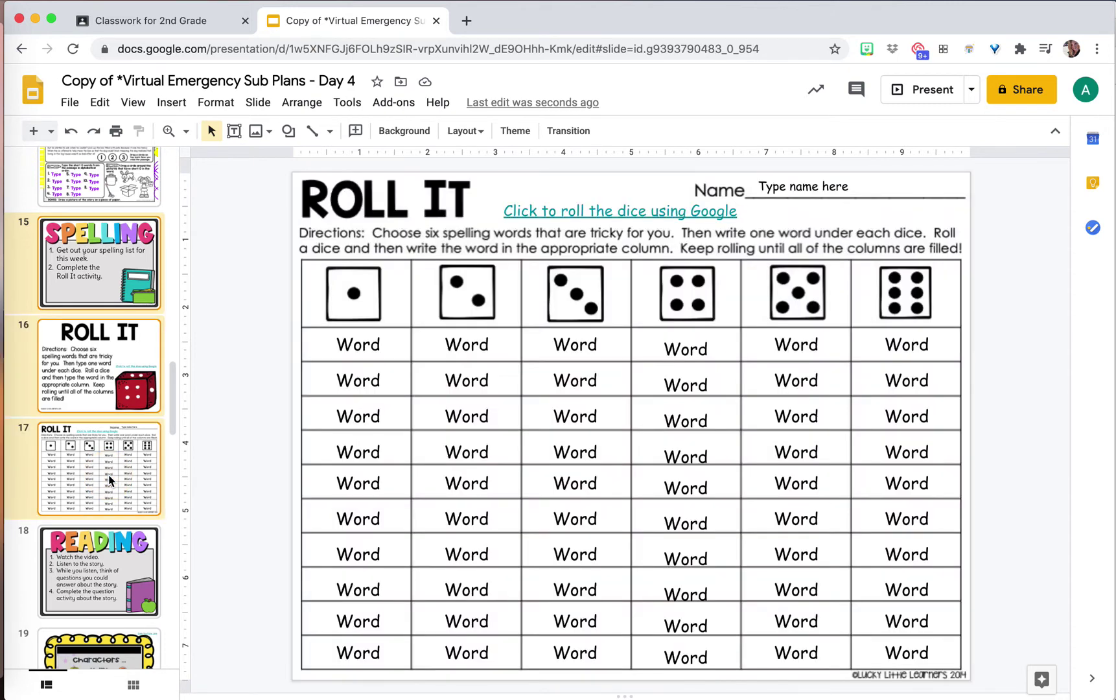
{"action": "scroll", "coordinate": [109, 479], "scroll_direction": "down", "scroll_amount": 2}
{"action": "left_click", "coordinate": [109, 479]}
{"action": "scroll", "coordinate": [109, 479], "scroll_direction": "down", "scroll_amount": 3}
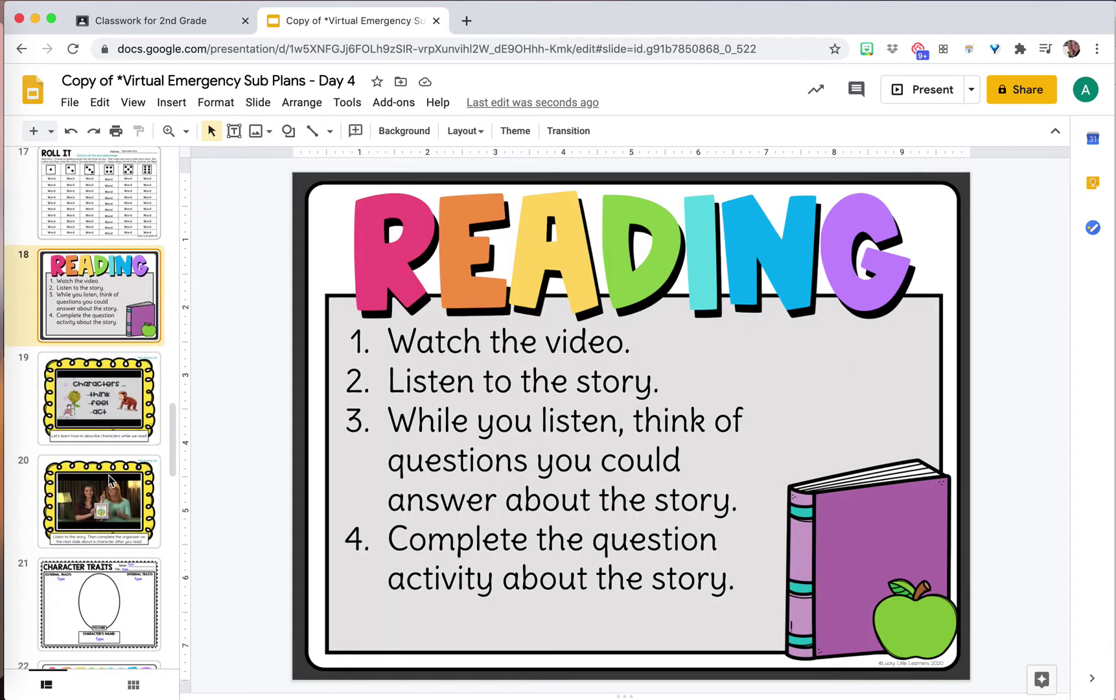
Review the character video, Character Traits organizer, and Ending Sentences punctuation slides
{"action": "left_click", "coordinate": [110, 427]}
{"action": "scroll", "coordinate": [110, 427], "scroll_direction": "down", "scroll_amount": 3}
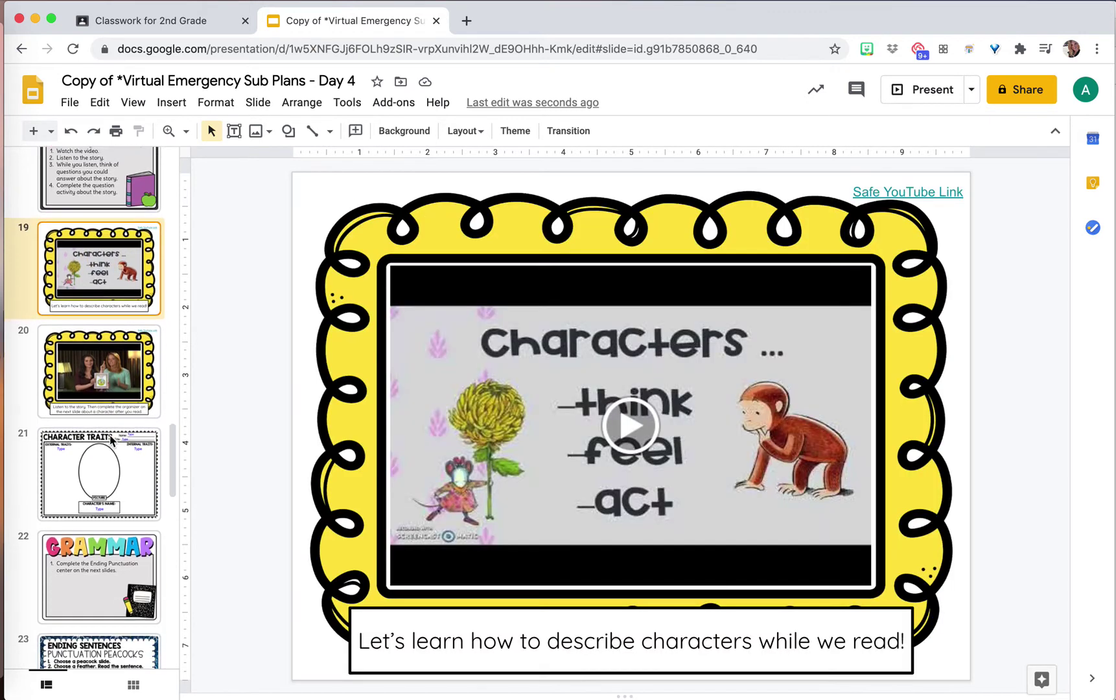
{"action": "left_click", "coordinate": [117, 496]}
{"action": "scroll", "coordinate": [116, 490], "scroll_direction": "down", "scroll_amount": 2}
{"action": "scroll", "coordinate": [116, 490], "scroll_direction": "up", "scroll_amount": 2}
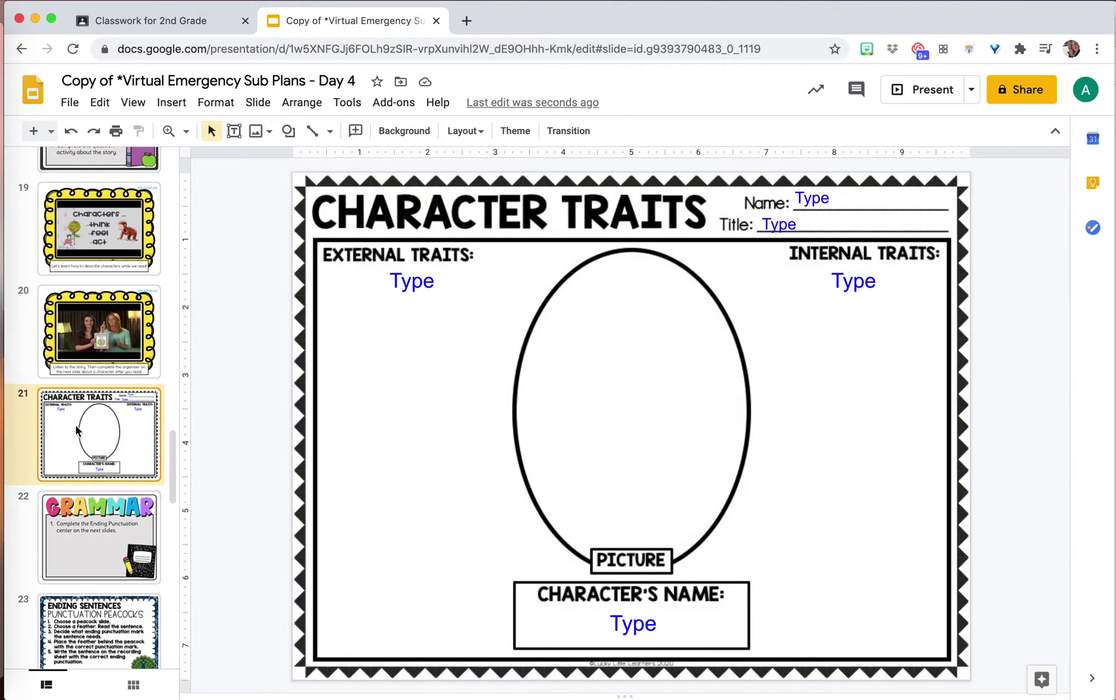
{"action": "scroll", "coordinate": [83, 437], "scroll_direction": "down", "scroll_amount": 2}
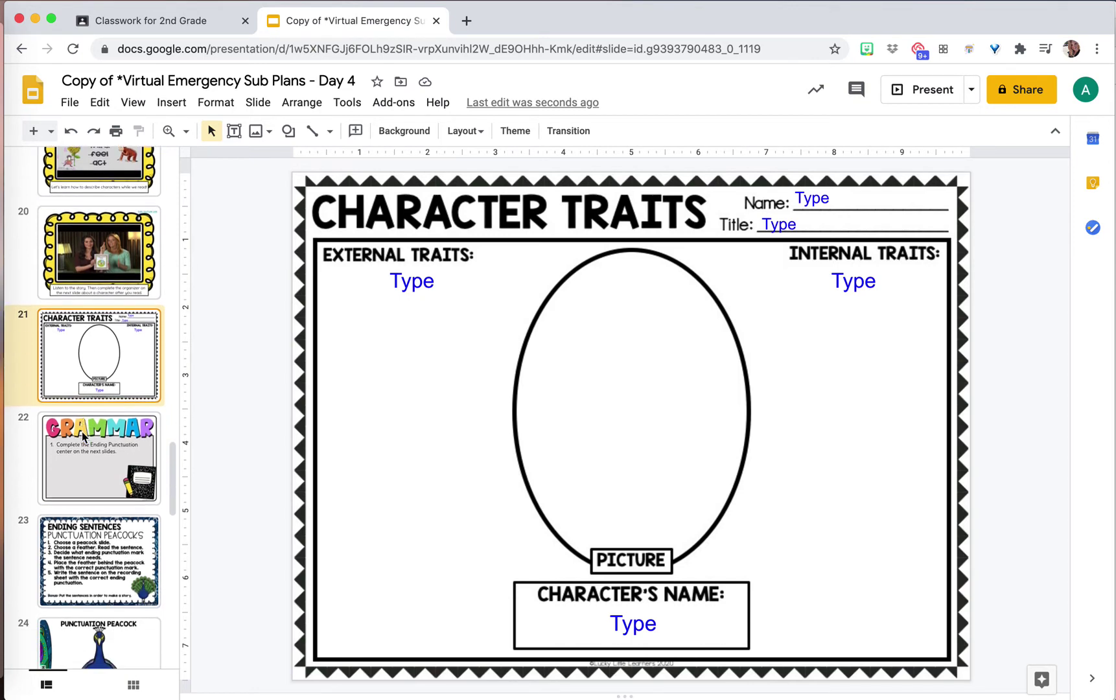
{"action": "scroll", "coordinate": [83, 437], "scroll_direction": "down", "scroll_amount": 10}
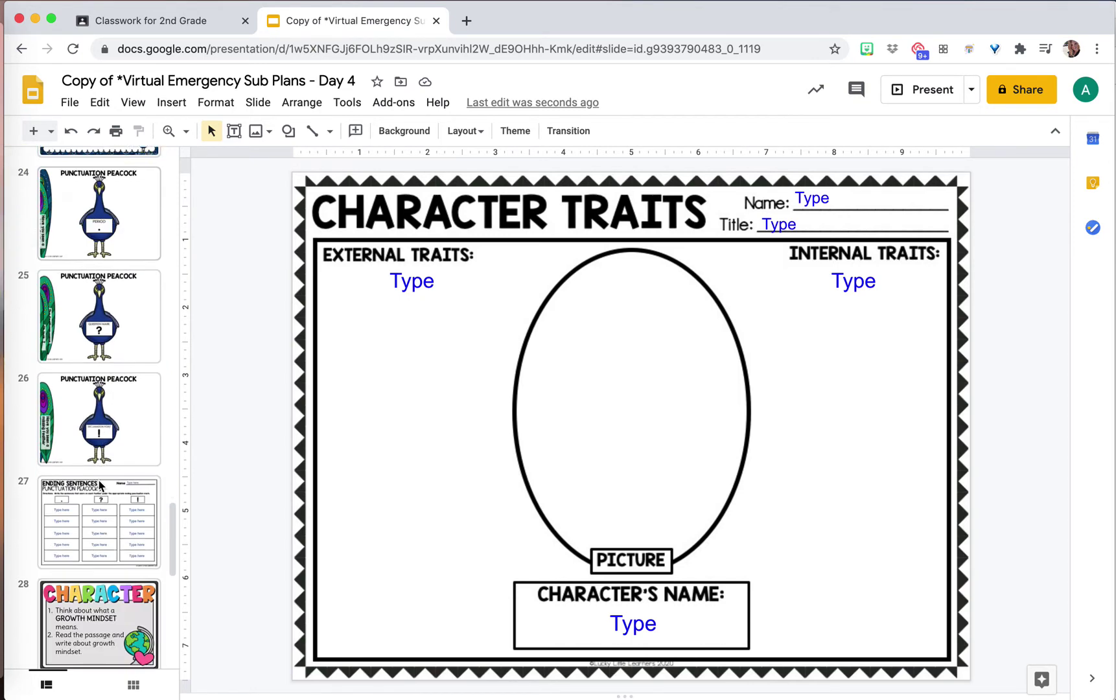
{"action": "scroll", "coordinate": [100, 485], "scroll_direction": "up", "scroll_amount": 3}
{"action": "left_click", "coordinate": [109, 265]}
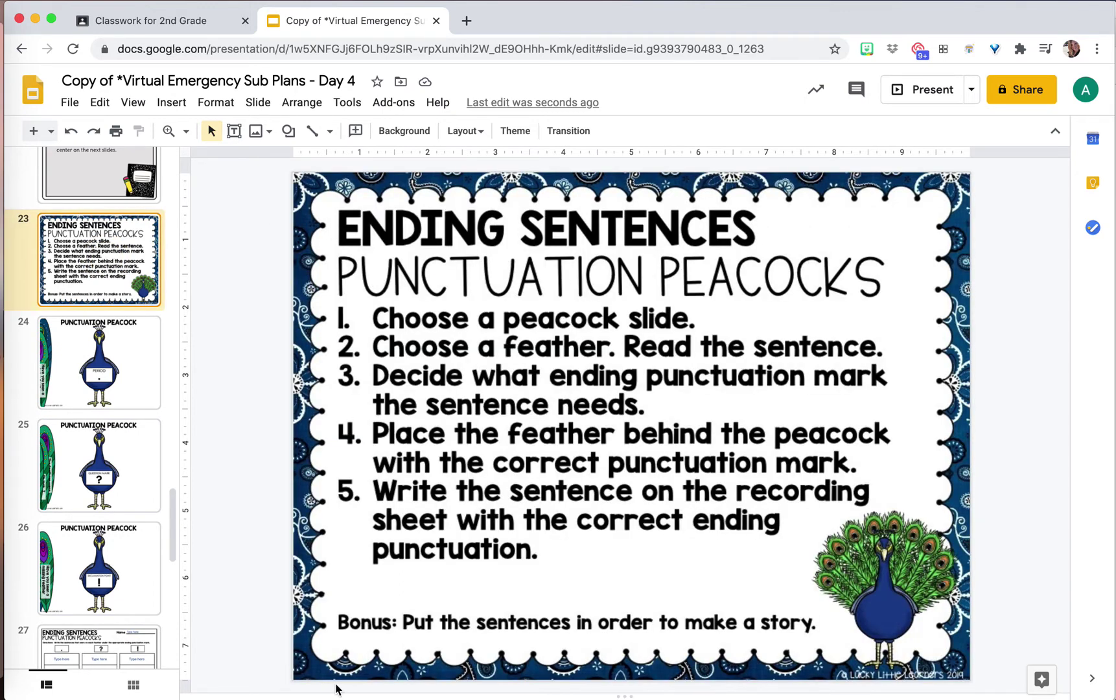
Look at the Insert options without adding anything, then view colour wheel slides 32 and 33
{"action": "left_click", "coordinate": [170, 104]}
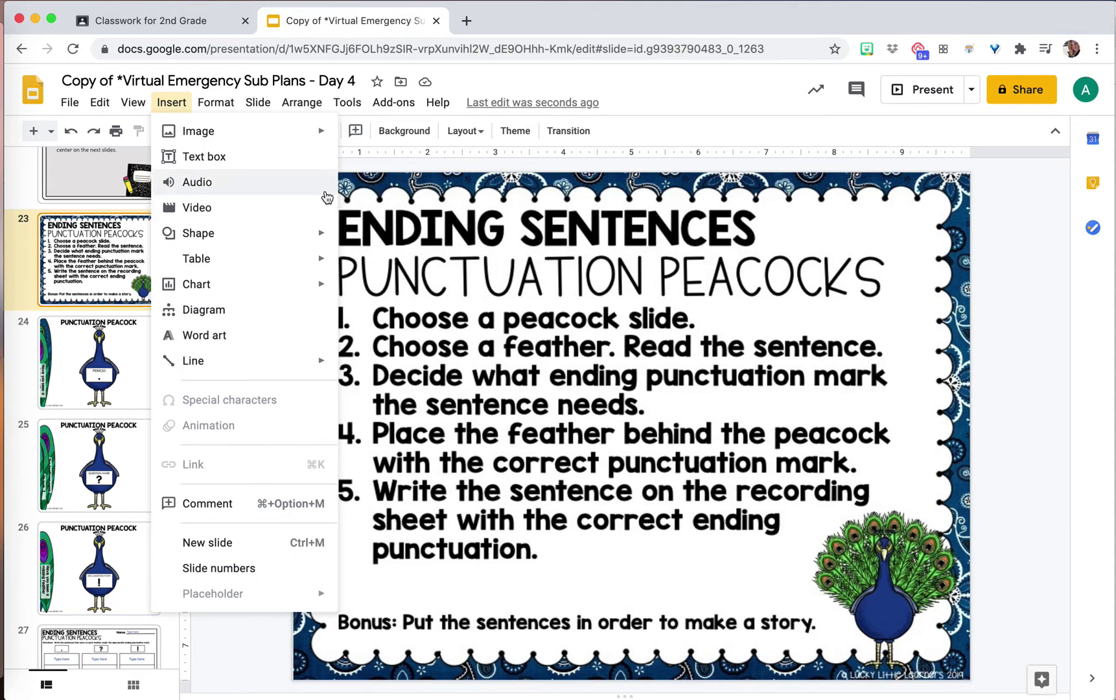
{"action": "left_click", "coordinate": [446, 213]}
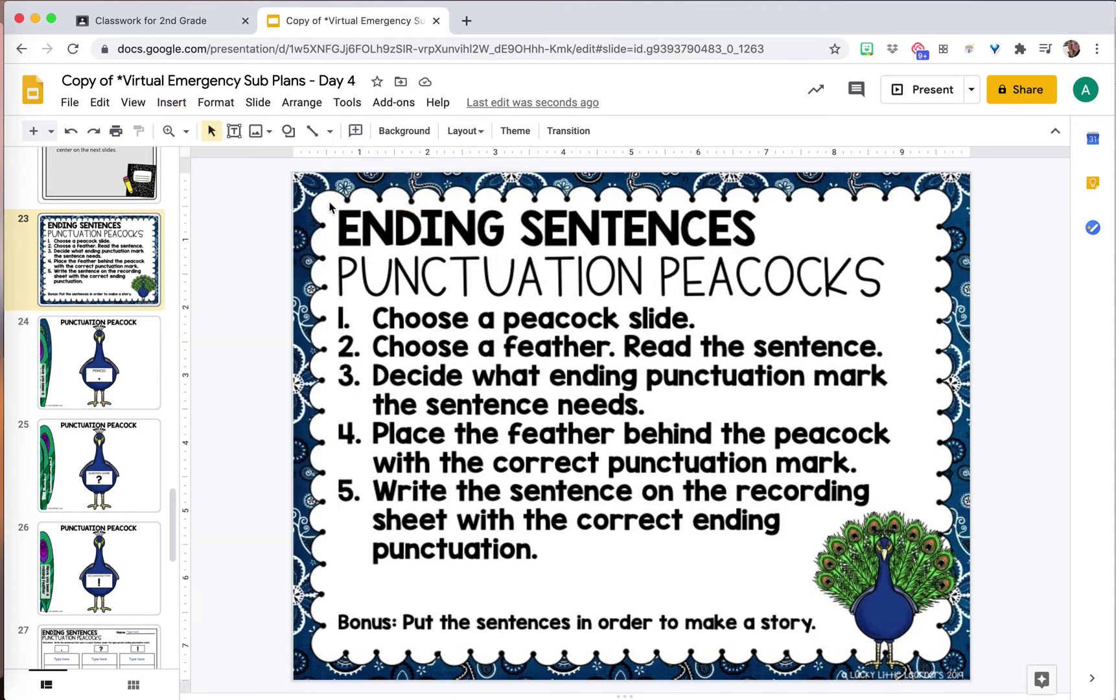
{"action": "scroll", "coordinate": [95, 462], "scroll_direction": "down", "scroll_amount": 10}
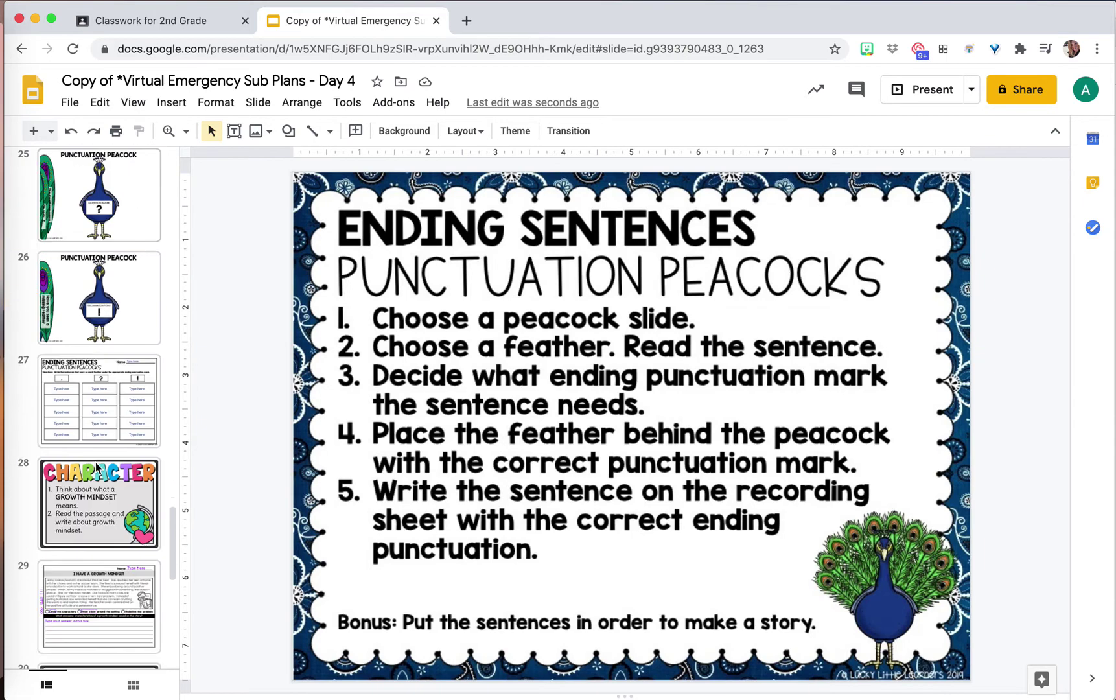
{"action": "scroll", "coordinate": [96, 464], "scroll_direction": "down", "scroll_amount": 3}
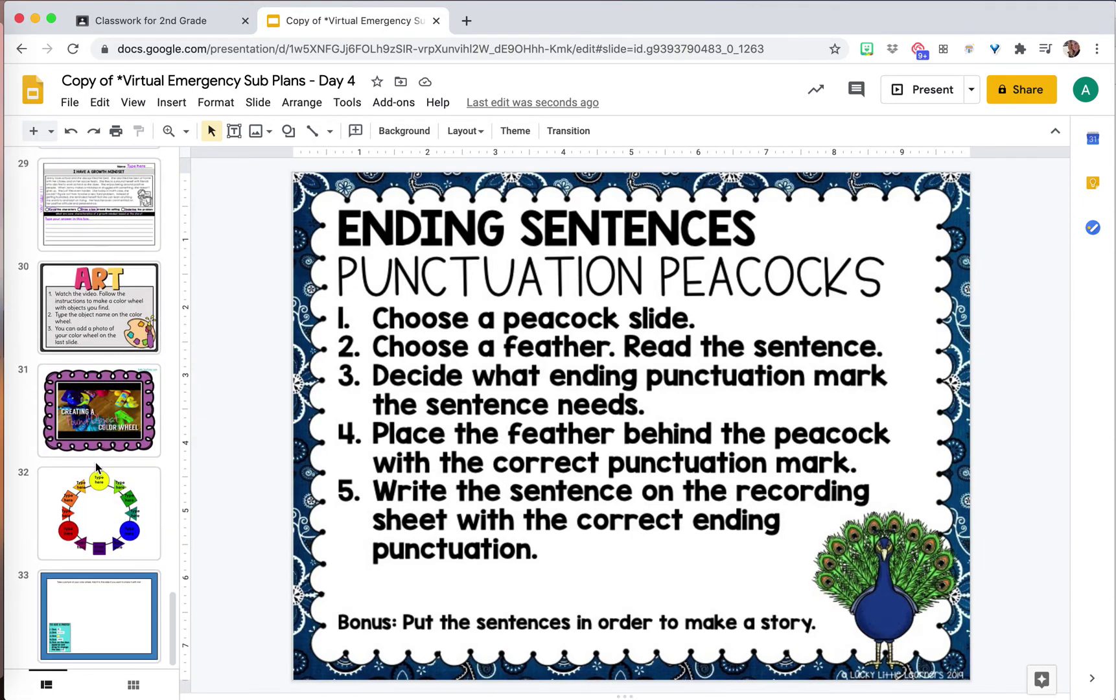
{"action": "left_click", "coordinate": [113, 559]}
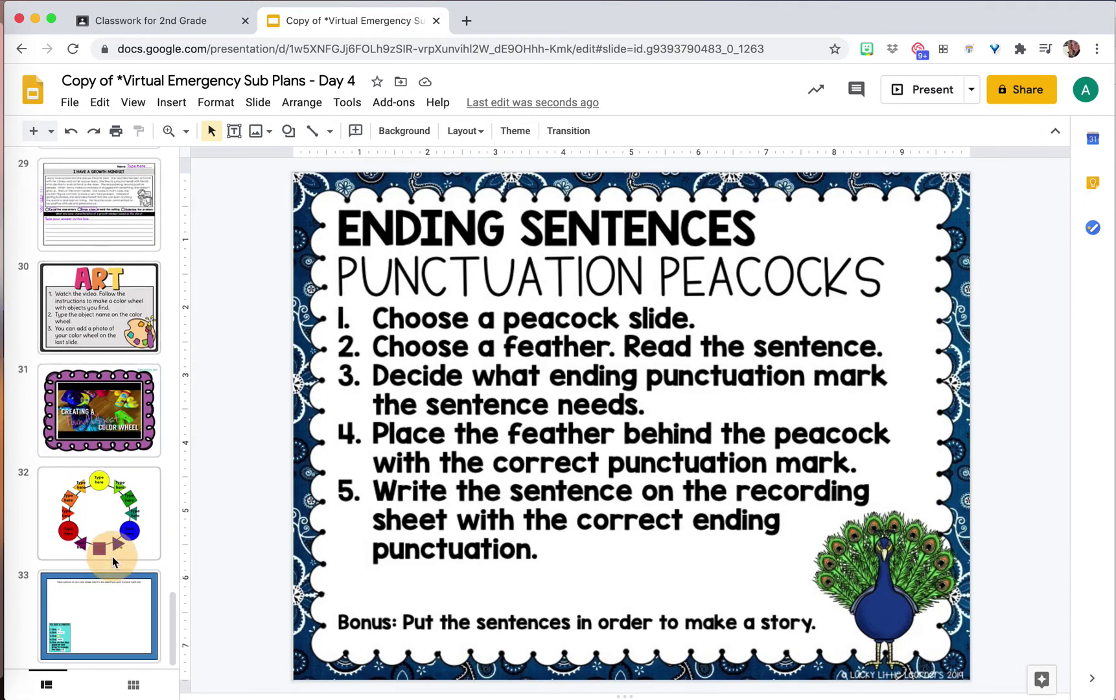
{"action": "left_click", "coordinate": [121, 609]}
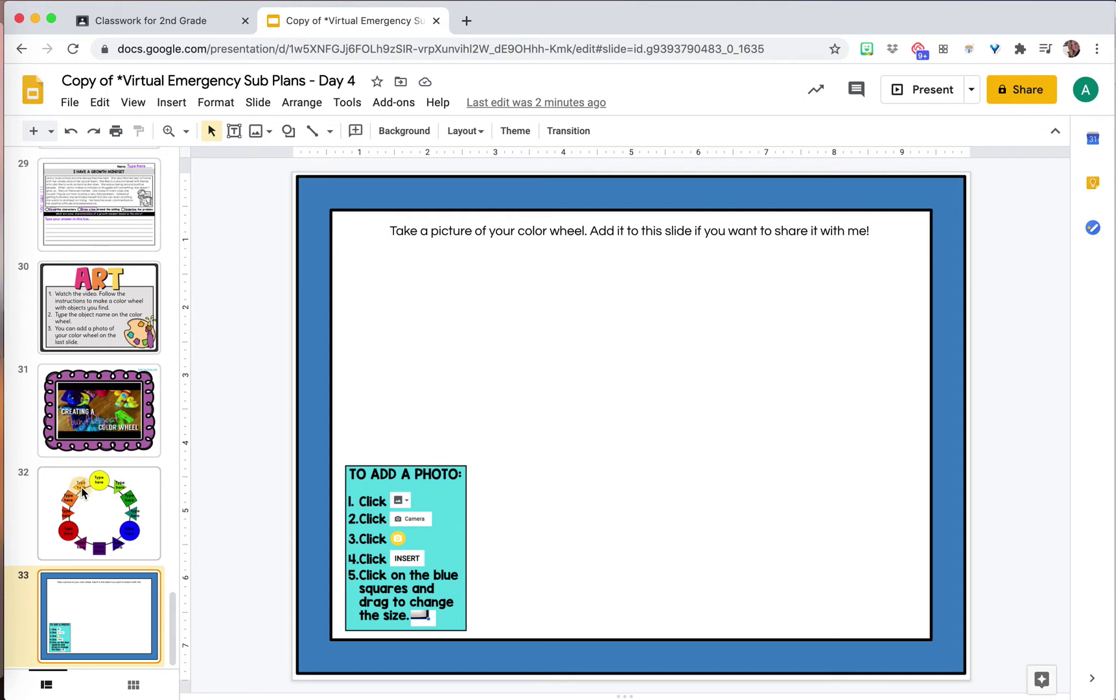
{"action": "left_click", "coordinate": [82, 492]}
{"action": "left_click", "coordinate": [75, 612]}
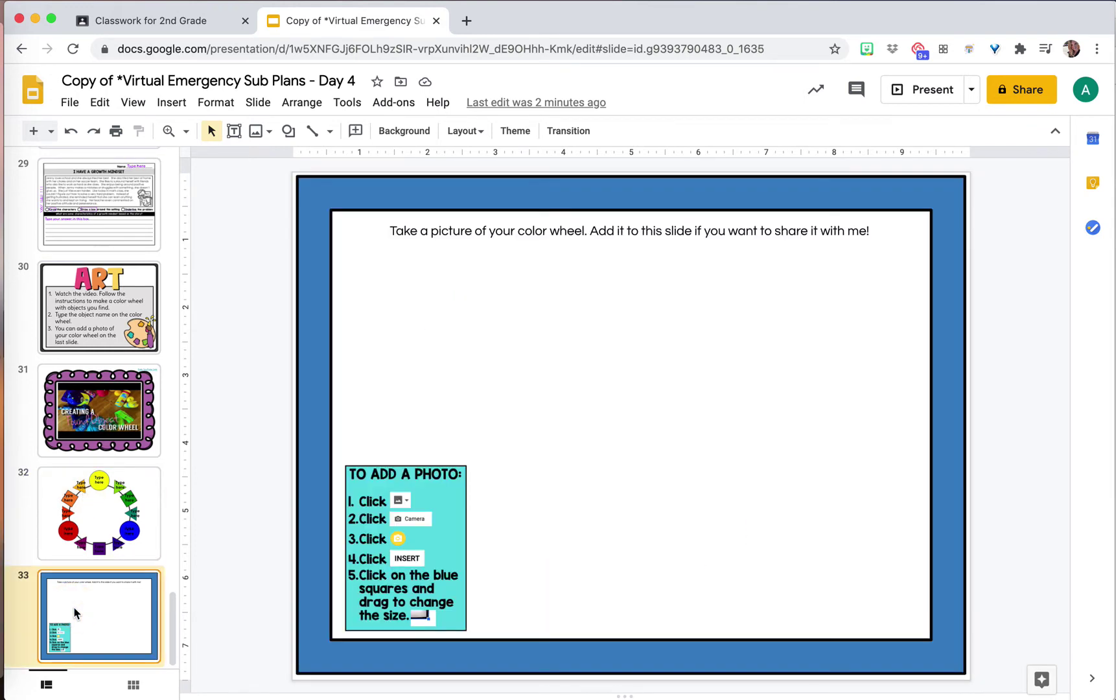
{"action": "scroll", "coordinate": [106, 388], "scroll_direction": "up", "scroll_amount": 4}
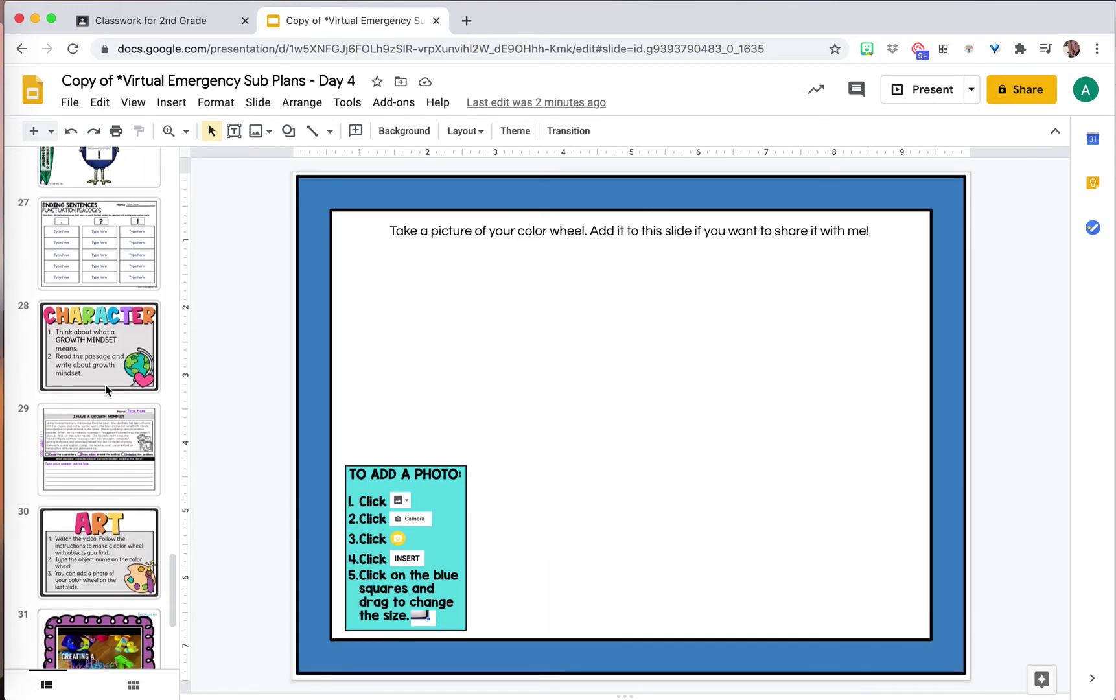
{"action": "left_click", "coordinate": [235, 133]}
{"action": "left_click_drag", "start_coordinate": [485, 365], "coordinate": [676, 479]}
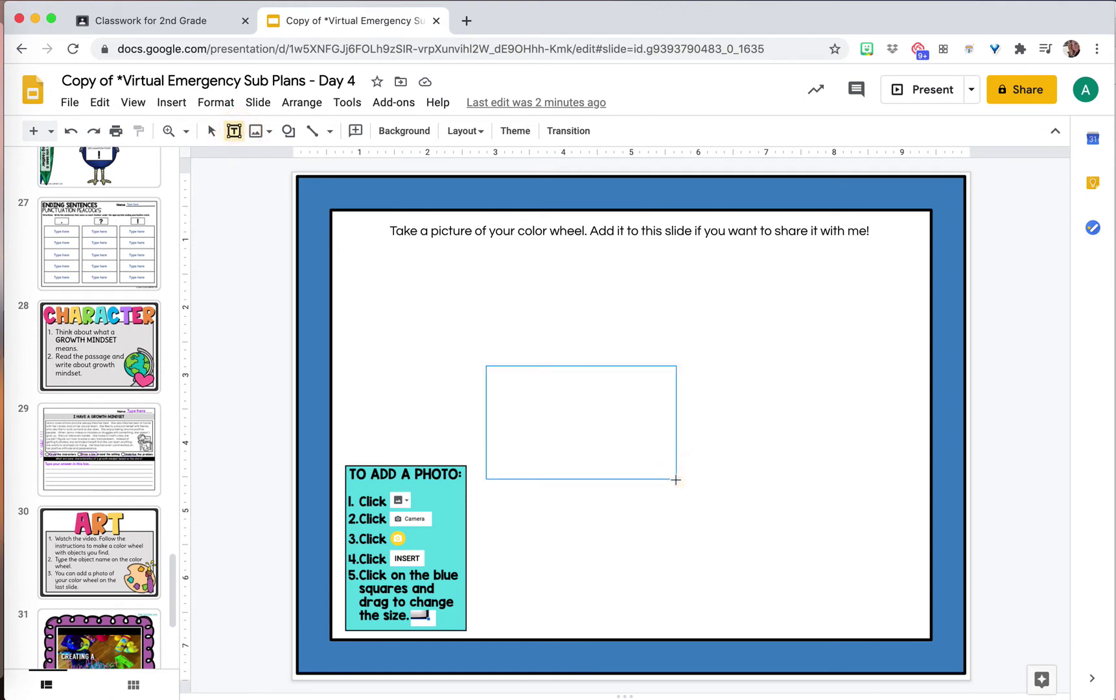
{"action": "left_click", "coordinate": [616, 368]}
{"action": "key", "text": "Delete"}
{"action": "scroll", "coordinate": [89, 324], "scroll_direction": "up", "scroll_amount": 20}
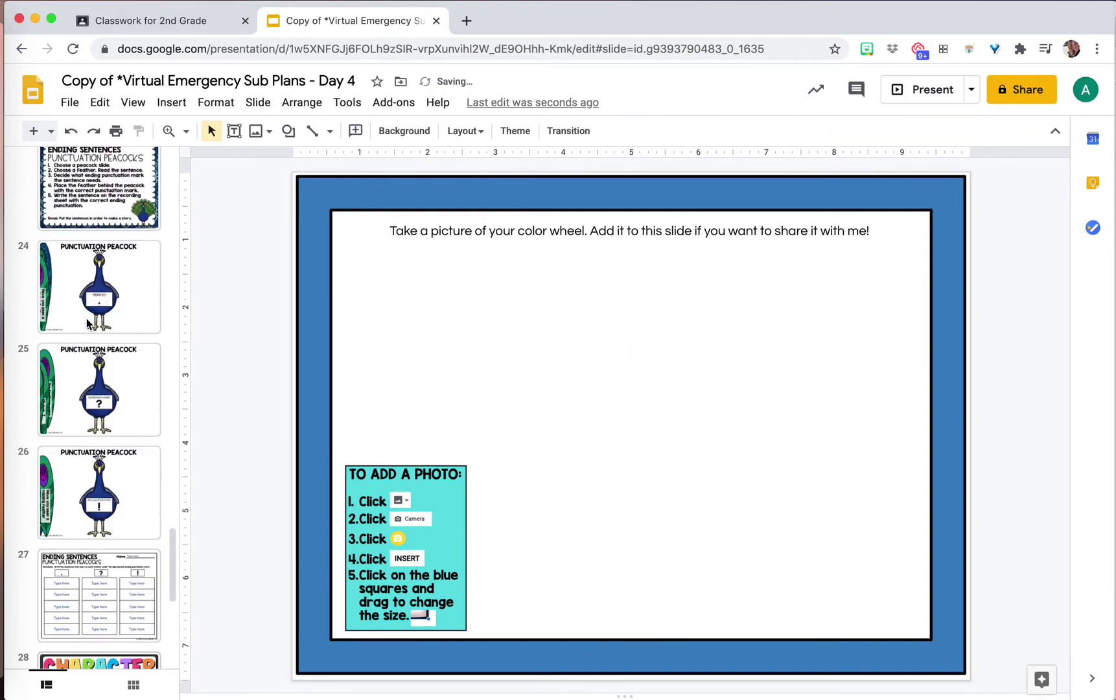
{"action": "scroll", "coordinate": [88, 324], "scroll_direction": "up", "scroll_amount": 3}
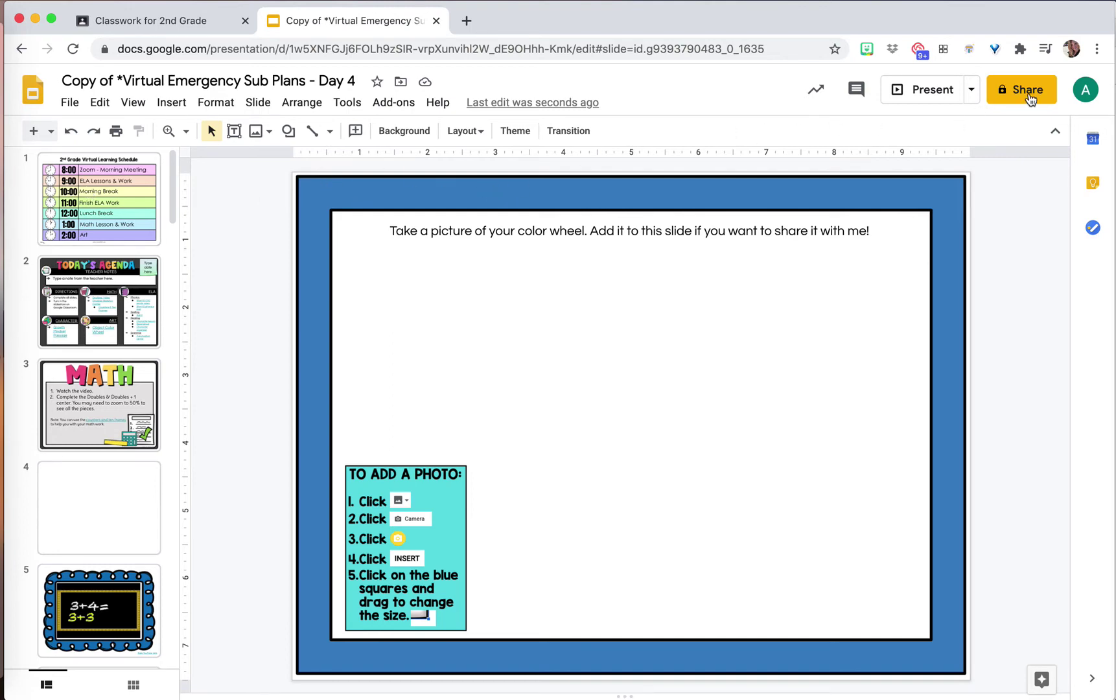
Share the deck so anyone with the link can view it, and copy the sharing link
{"action": "left_click", "coordinate": [1026, 97]}
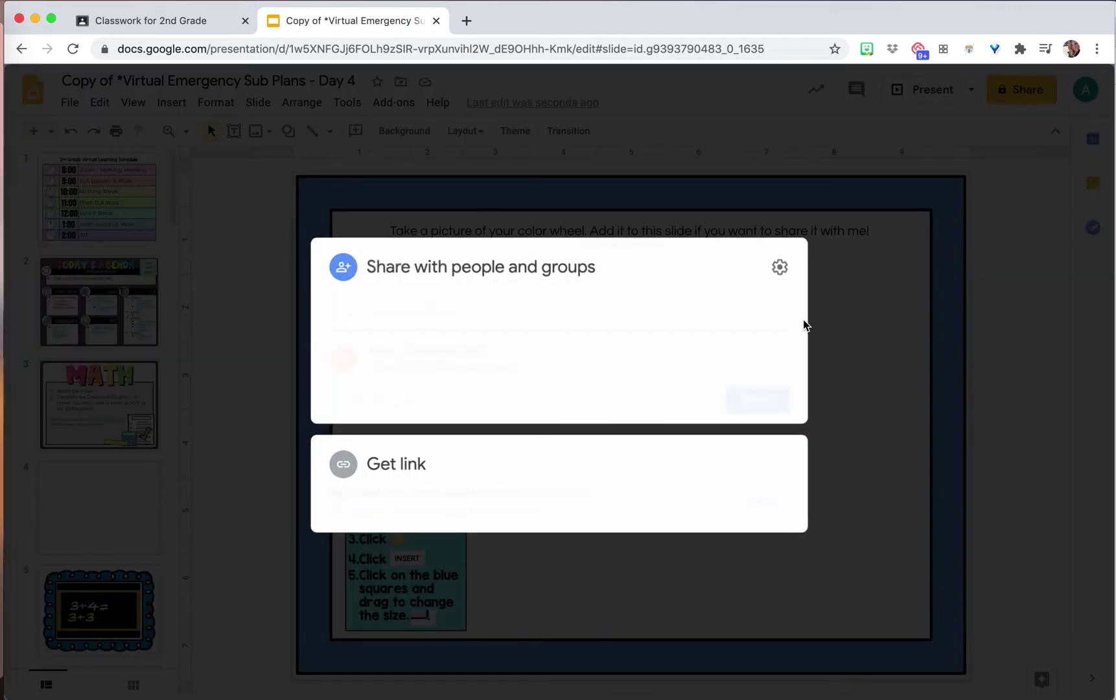
{"action": "left_click", "coordinate": [391, 520]}
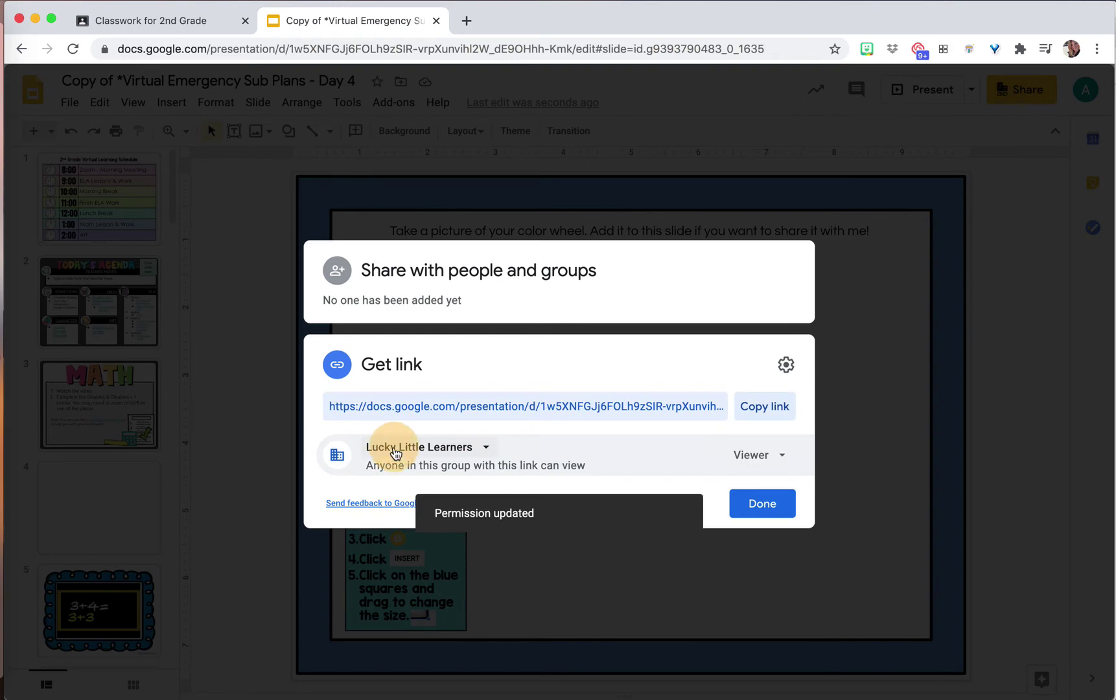
{"action": "left_click", "coordinate": [398, 447]}
{"action": "left_click", "coordinate": [431, 587]}
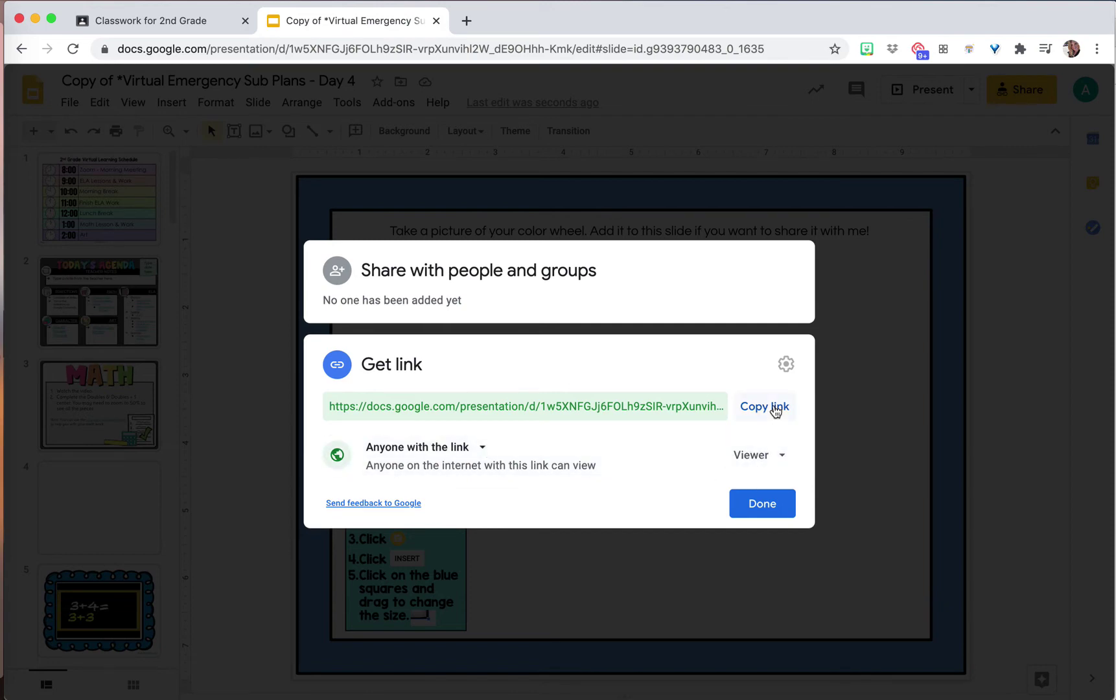
{"action": "left_click", "coordinate": [773, 410]}
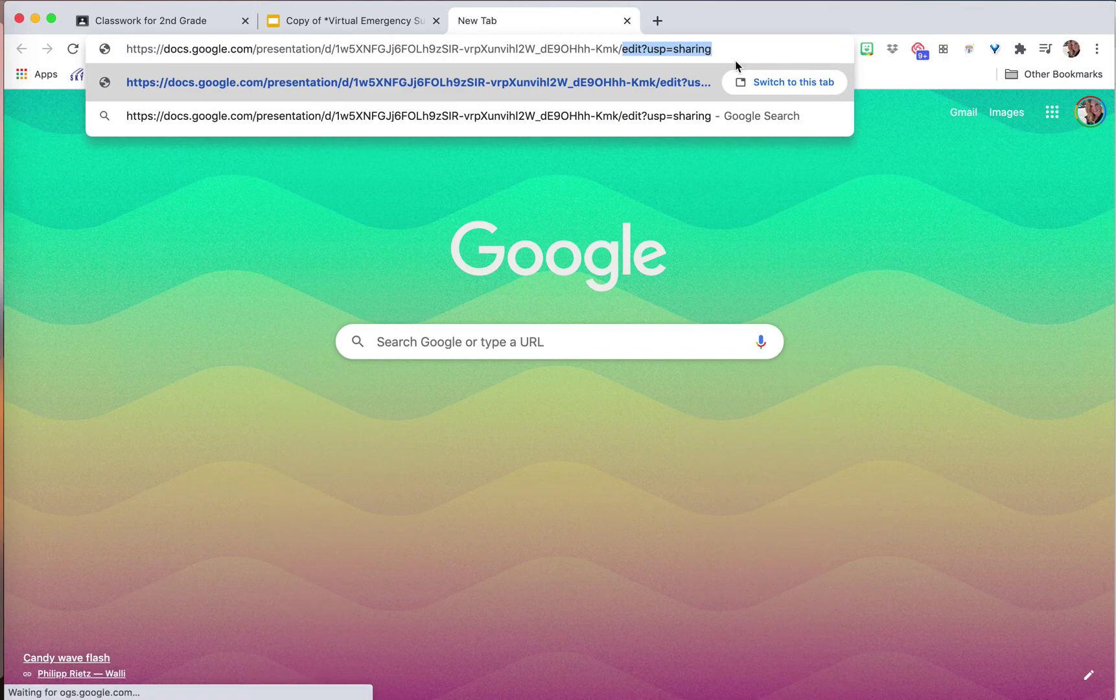
Change the presentation link's ending from edit?usp=sharing to /copy in the address bar
{"action": "key", "text": "BackSpace"}
{"action": "type", "text": "copy"}
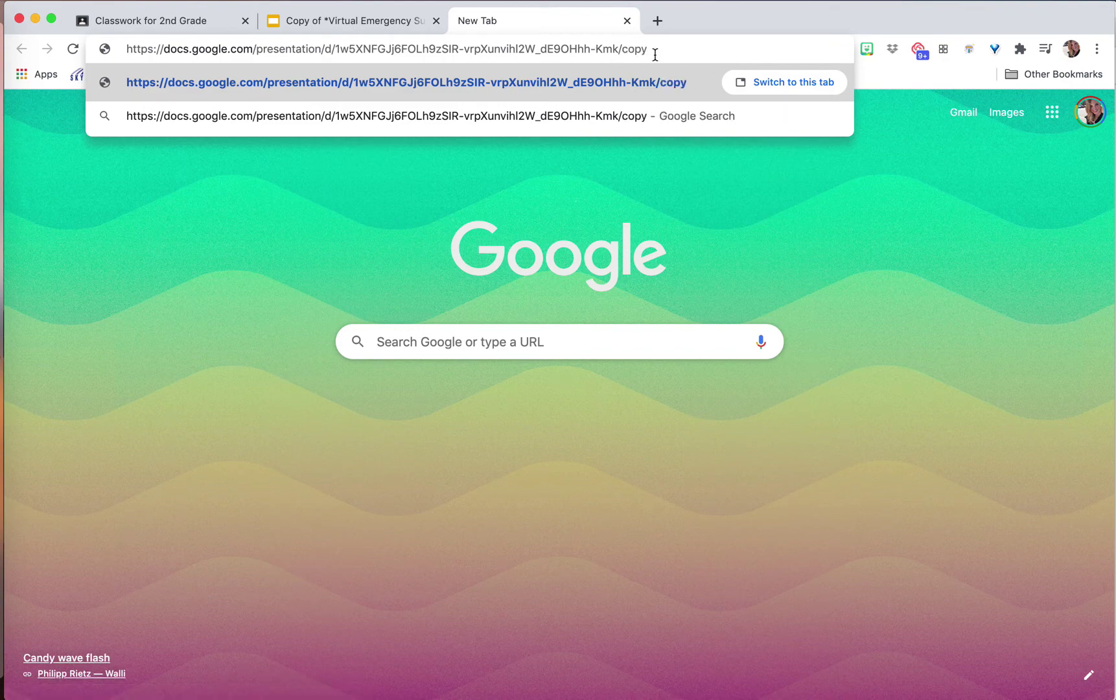
{"action": "left_click_drag", "start_coordinate": [648, 48], "coordinate": [152, 43]}
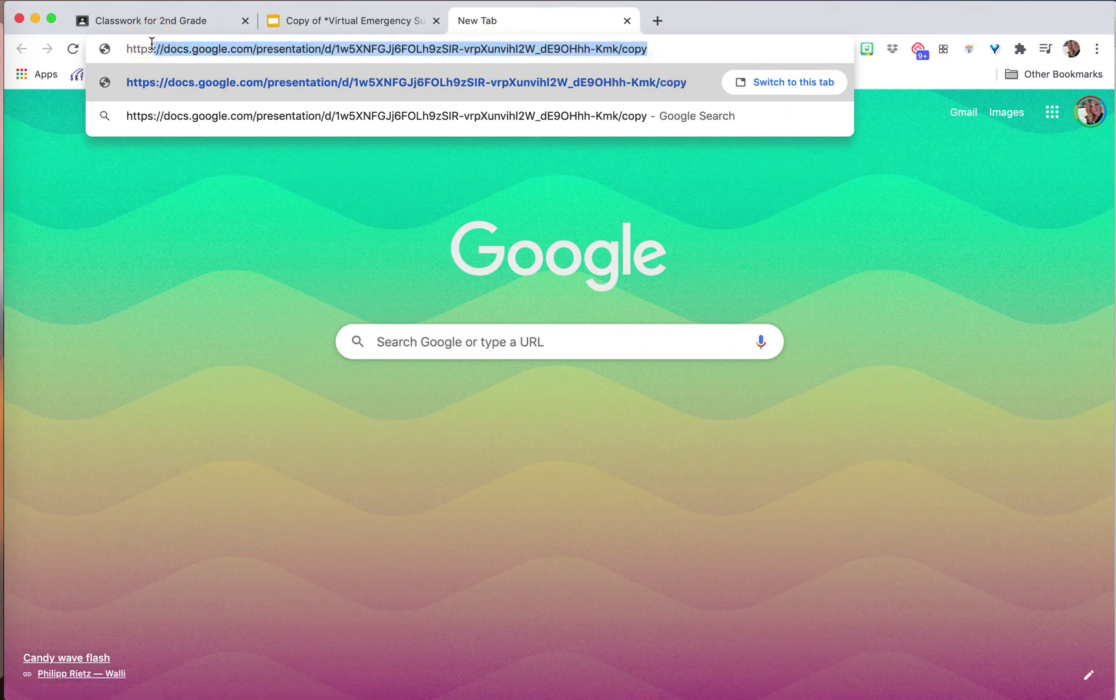
{"action": "triple_click", "coordinate": [143, 44]}
{"action": "key", "text": "super+v"}
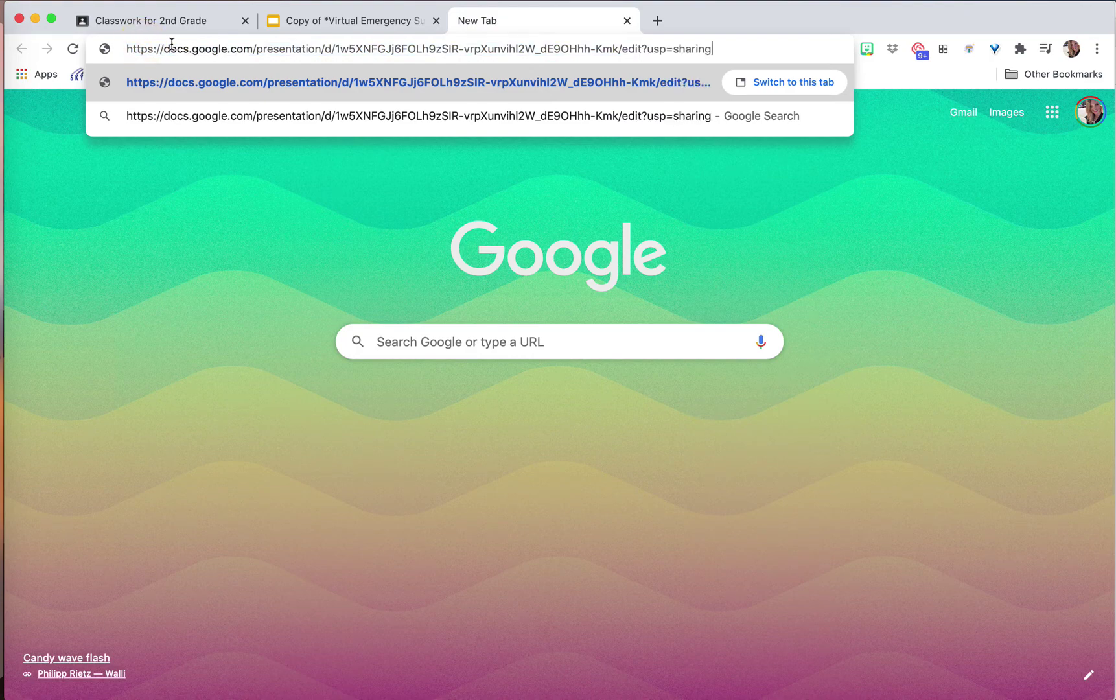
{"action": "key", "text": "super+z"}
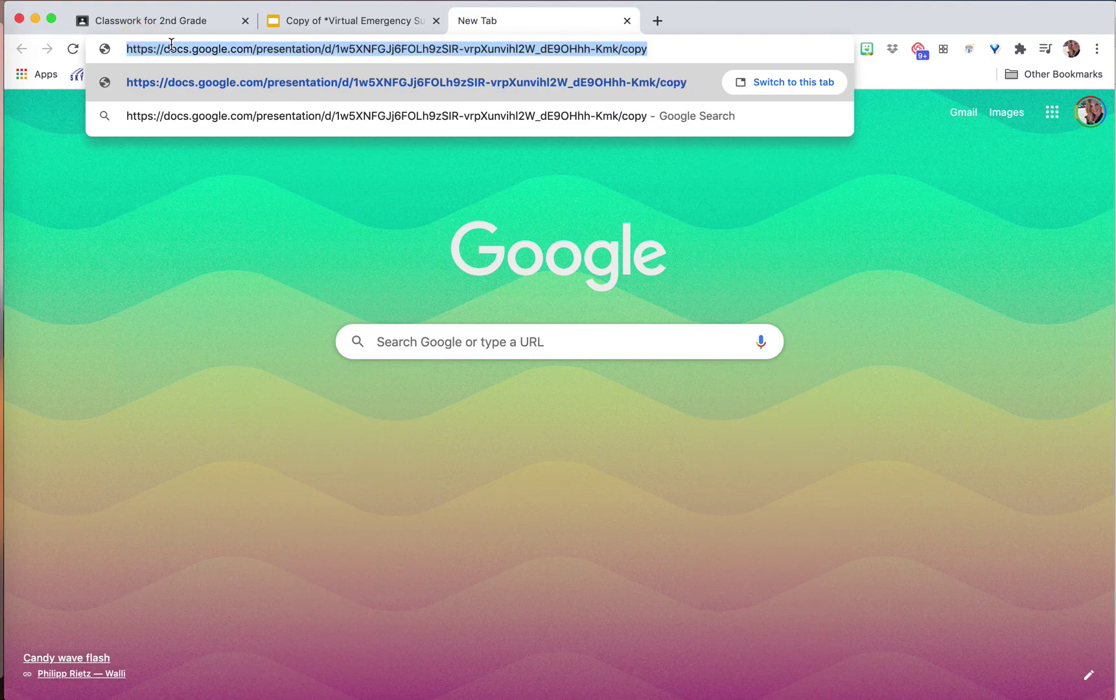
Close the Slides sharing dialog and show the 2nd Grade class's Classwork page
{"action": "left_click", "coordinate": [300, 26]}
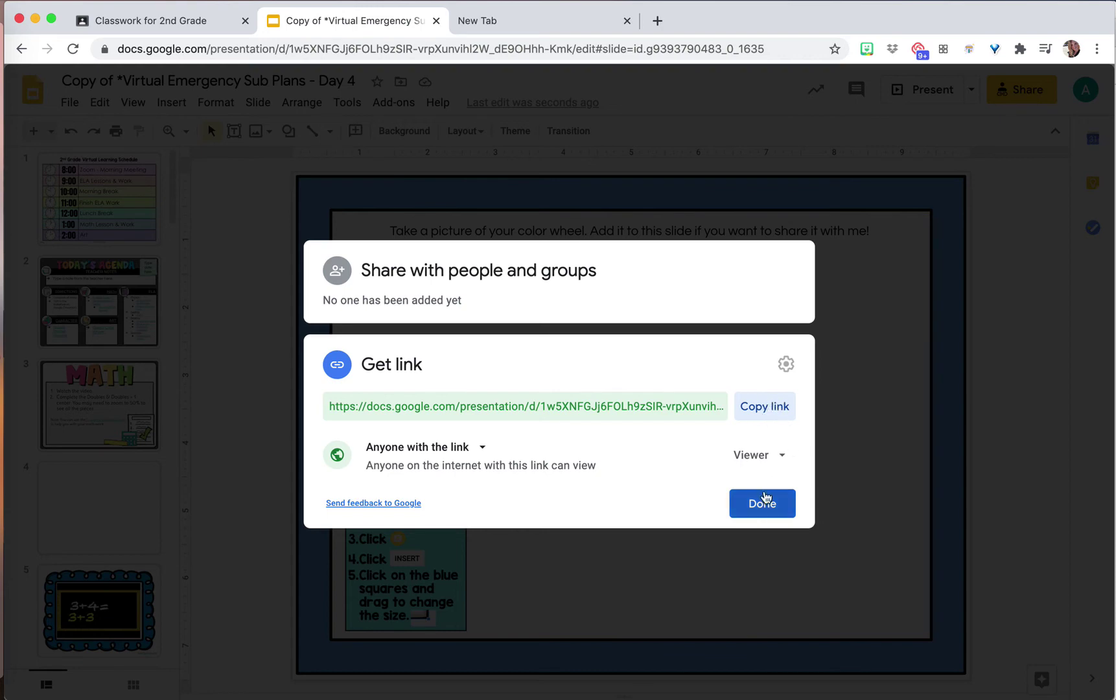
{"action": "left_click", "coordinate": [764, 499]}
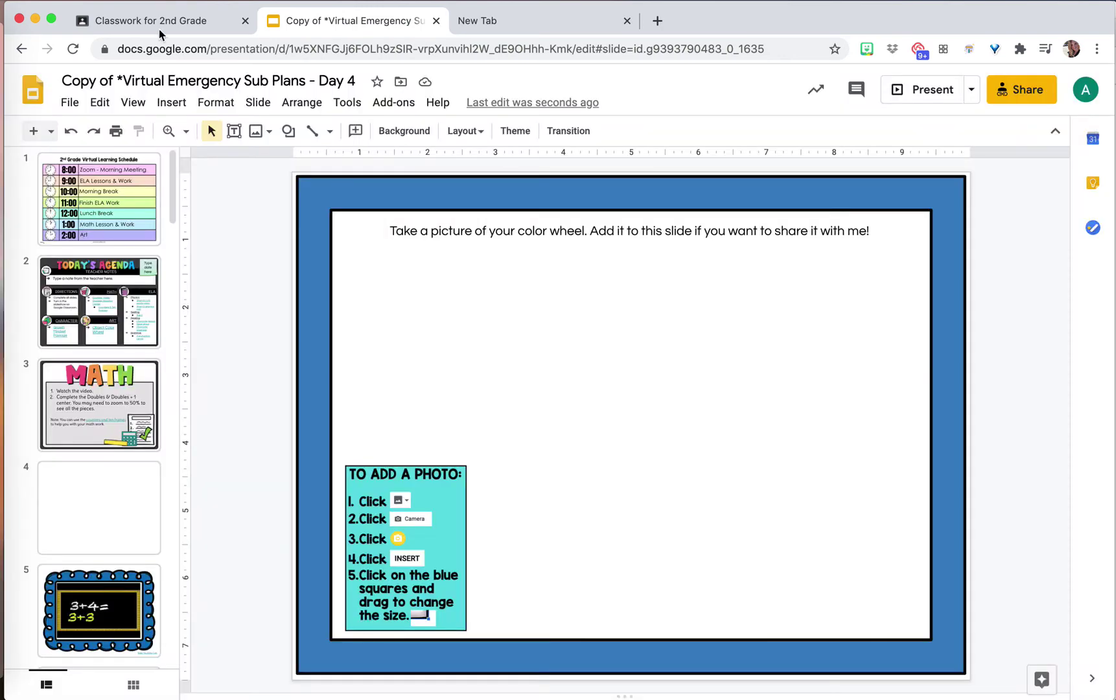
{"action": "left_click", "coordinate": [153, 20]}
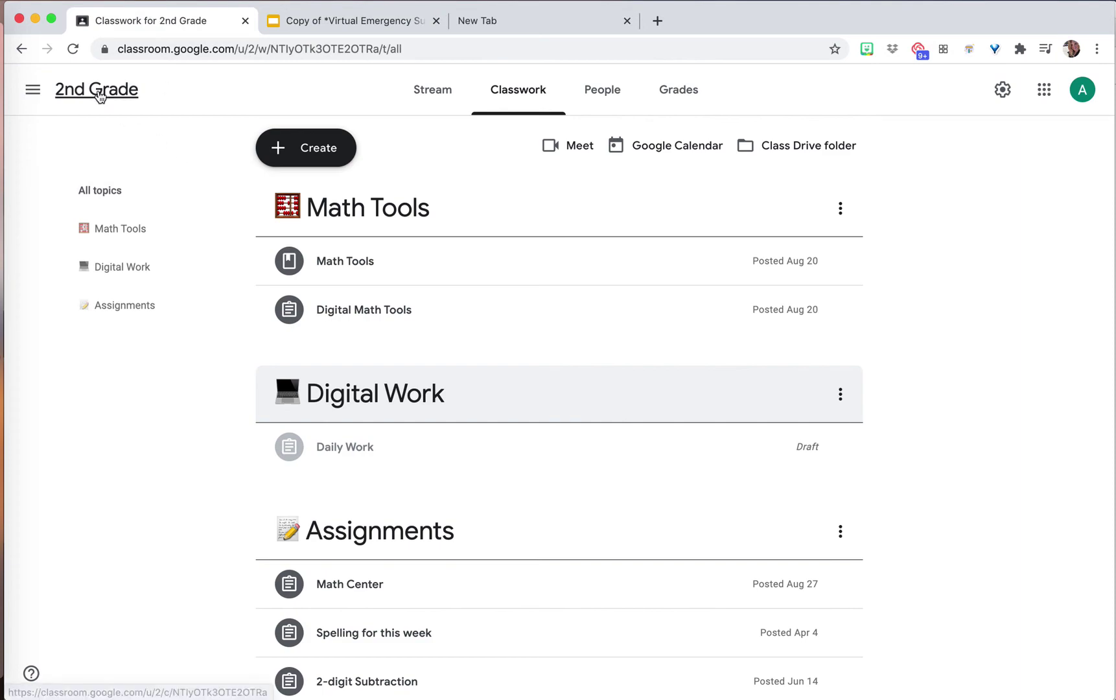
{"action": "left_click", "coordinate": [530, 100]}
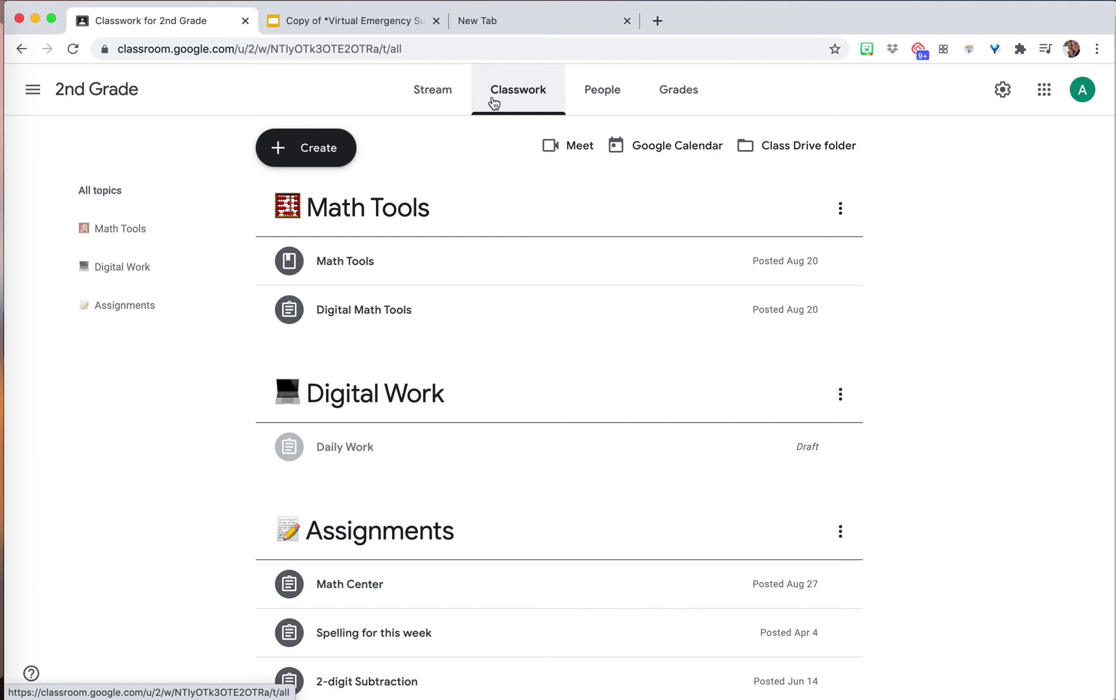
Expand the Daily Work draft under Digital Work and open it for editing
{"action": "left_click", "coordinate": [307, 142]}
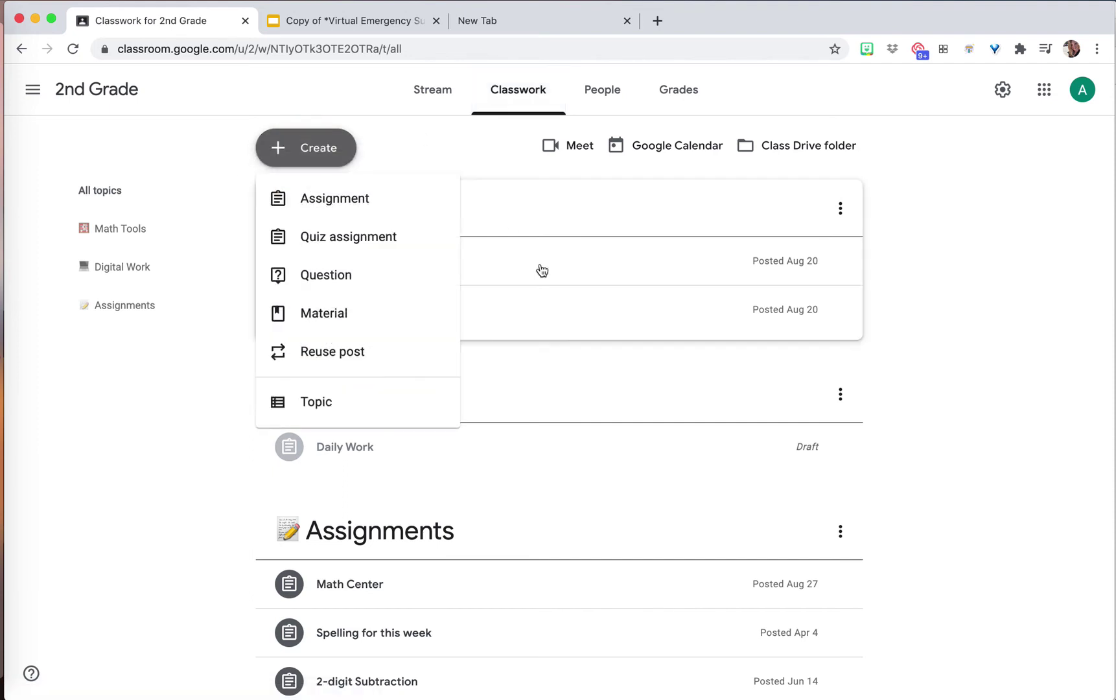
{"action": "left_click", "coordinate": [490, 455]}
{"action": "left_click", "coordinate": [344, 447]}
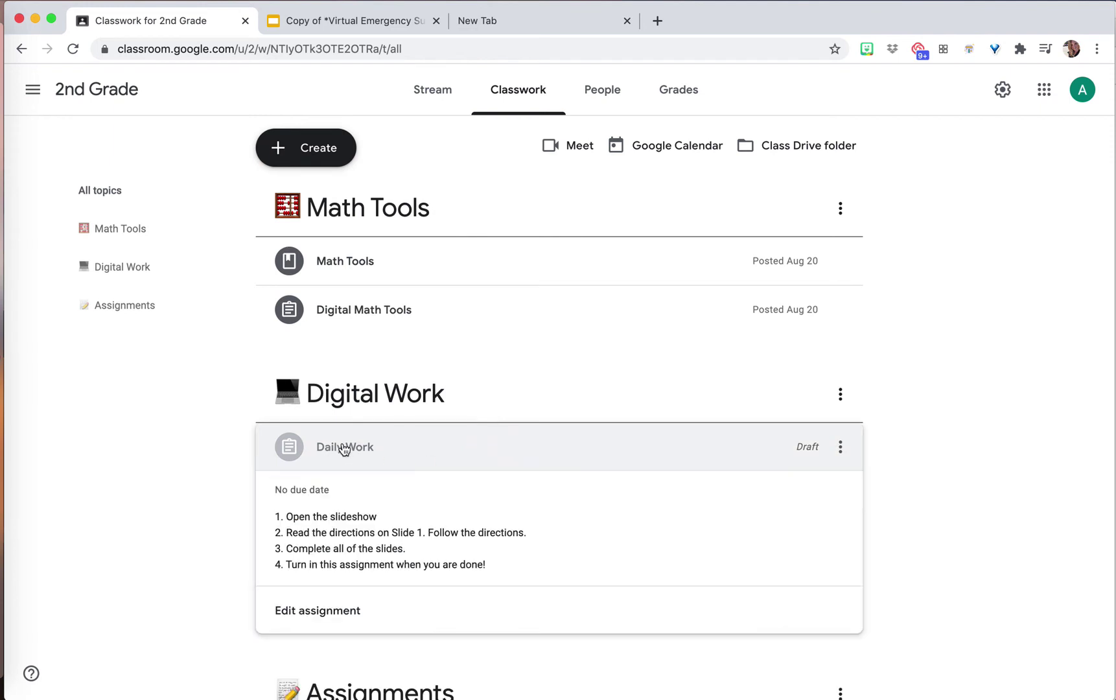
{"action": "left_click", "coordinate": [315, 614]}
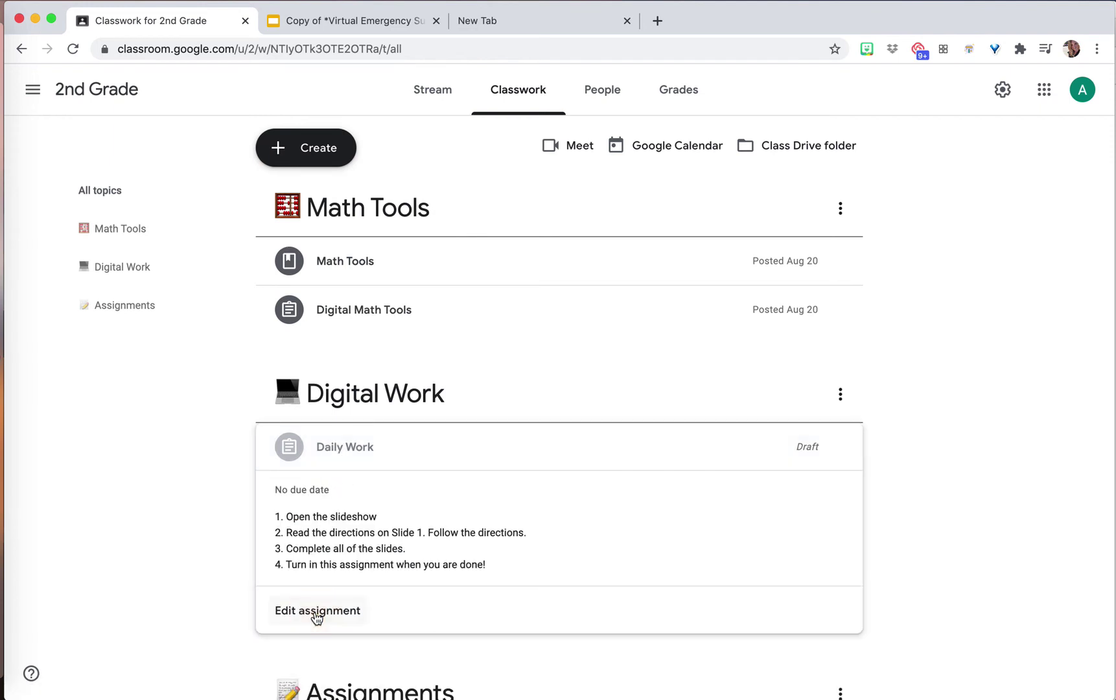
Attach the 'Copy of *Virtual Emergency Sub Plans - Day 4' slides from Google Drive to Daily Work
{"action": "left_click", "coordinate": [77, 148]}
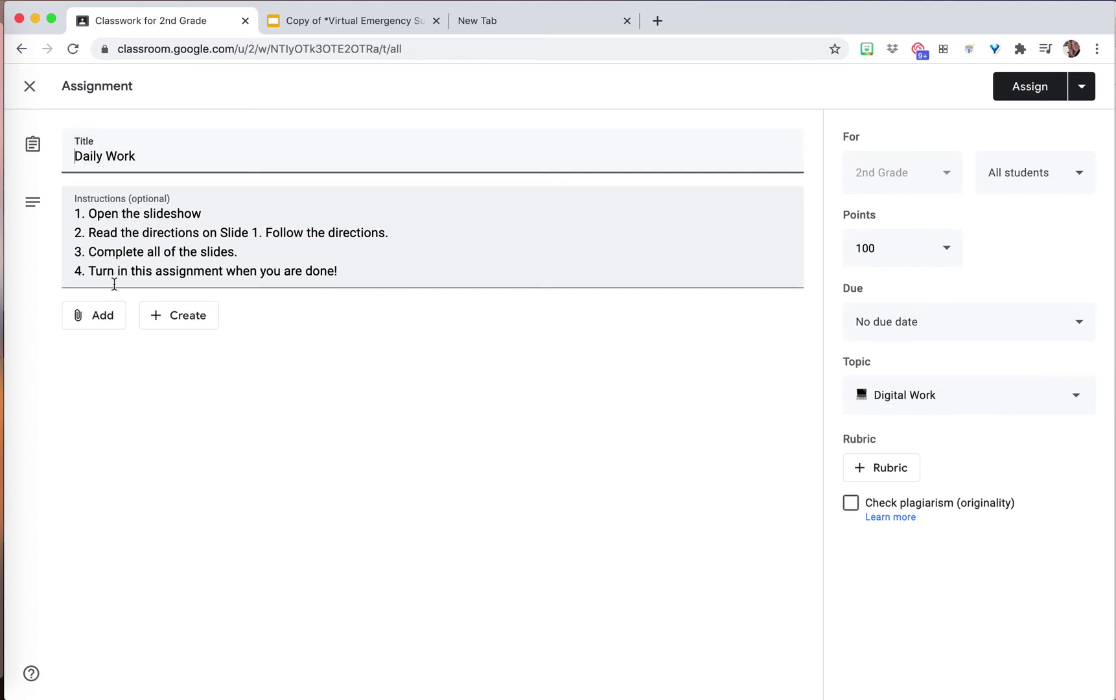
{"action": "left_click", "coordinate": [100, 327]}
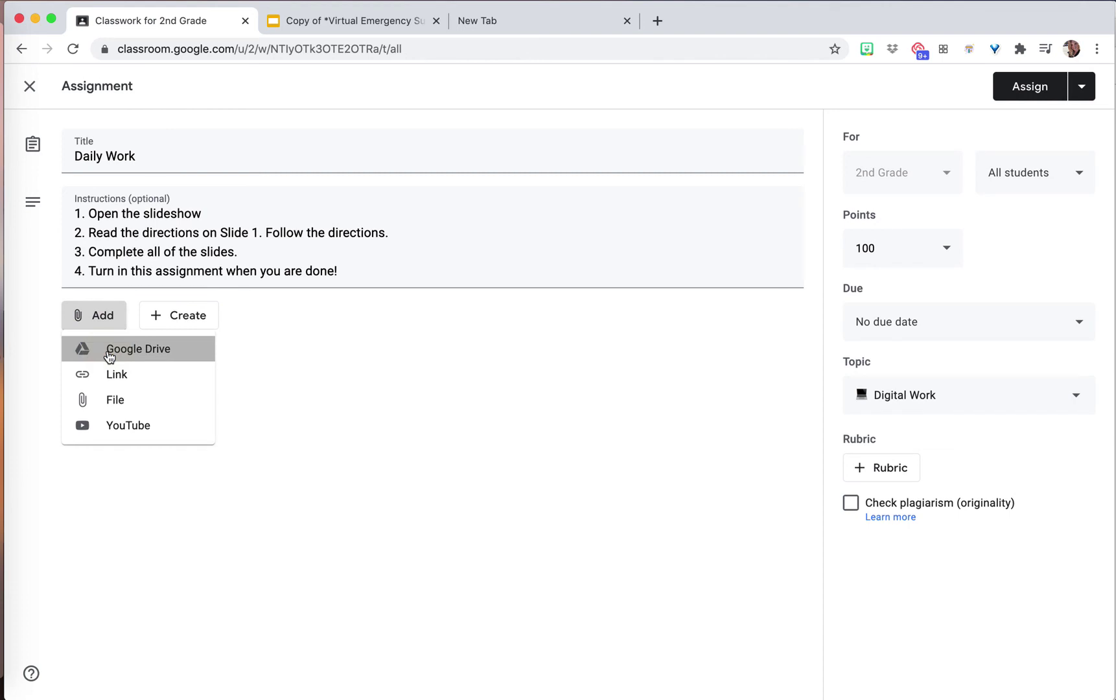
{"action": "left_click", "coordinate": [108, 353]}
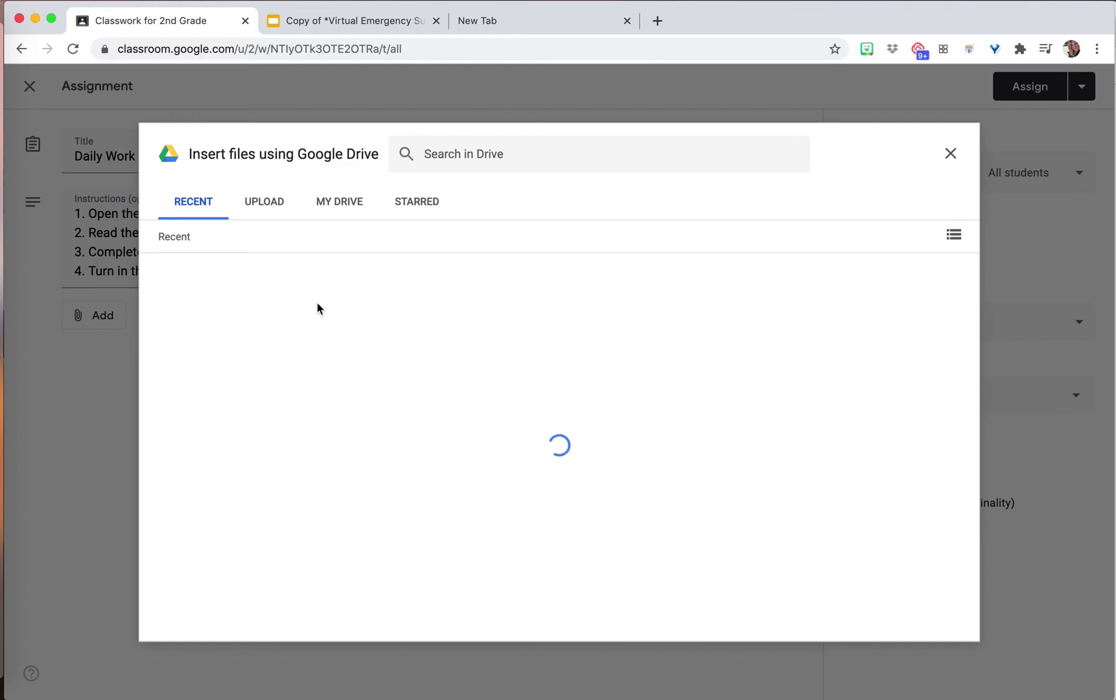
{"action": "left_click", "coordinate": [256, 351]}
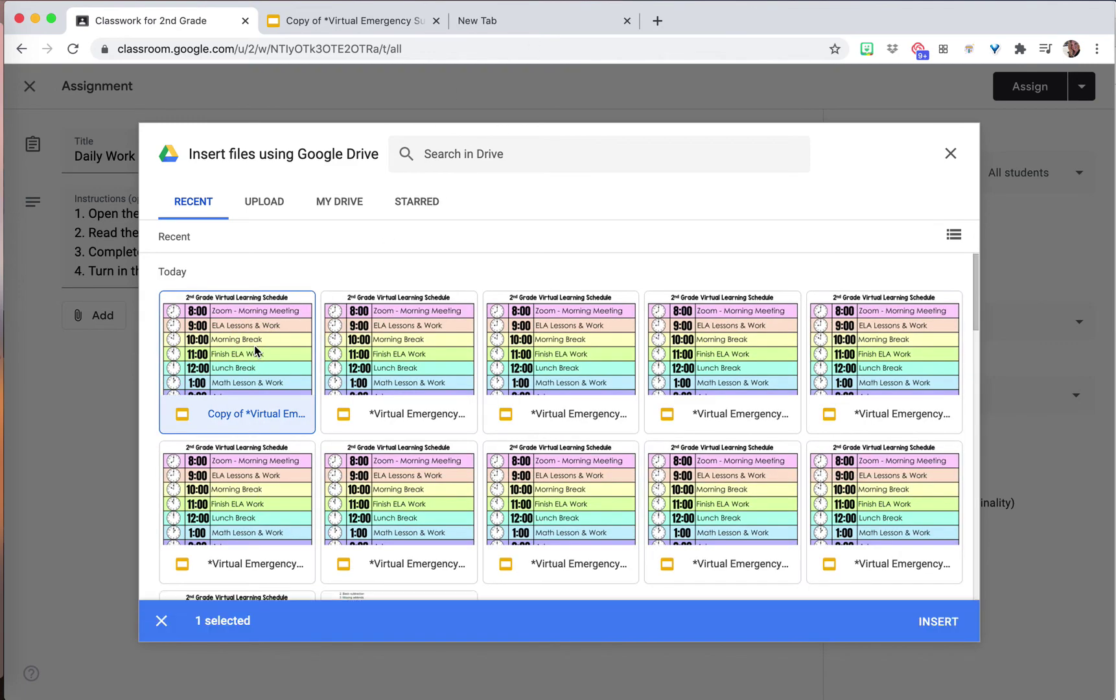
{"action": "left_click", "coordinate": [934, 623]}
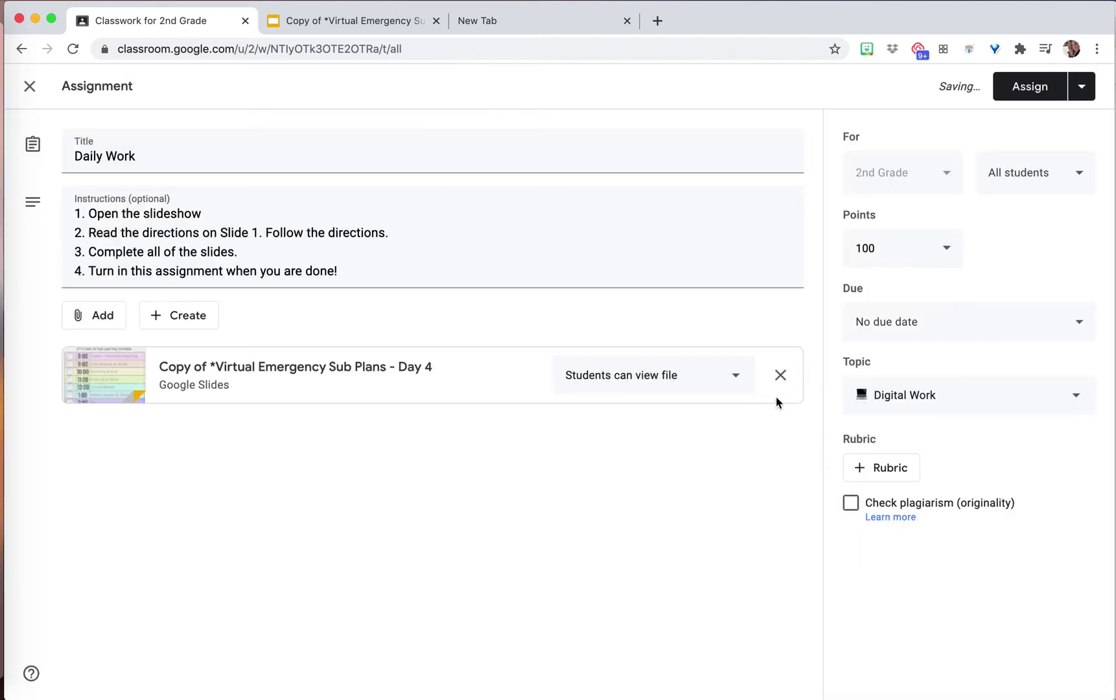
{"action": "left_click", "coordinate": [742, 378]}
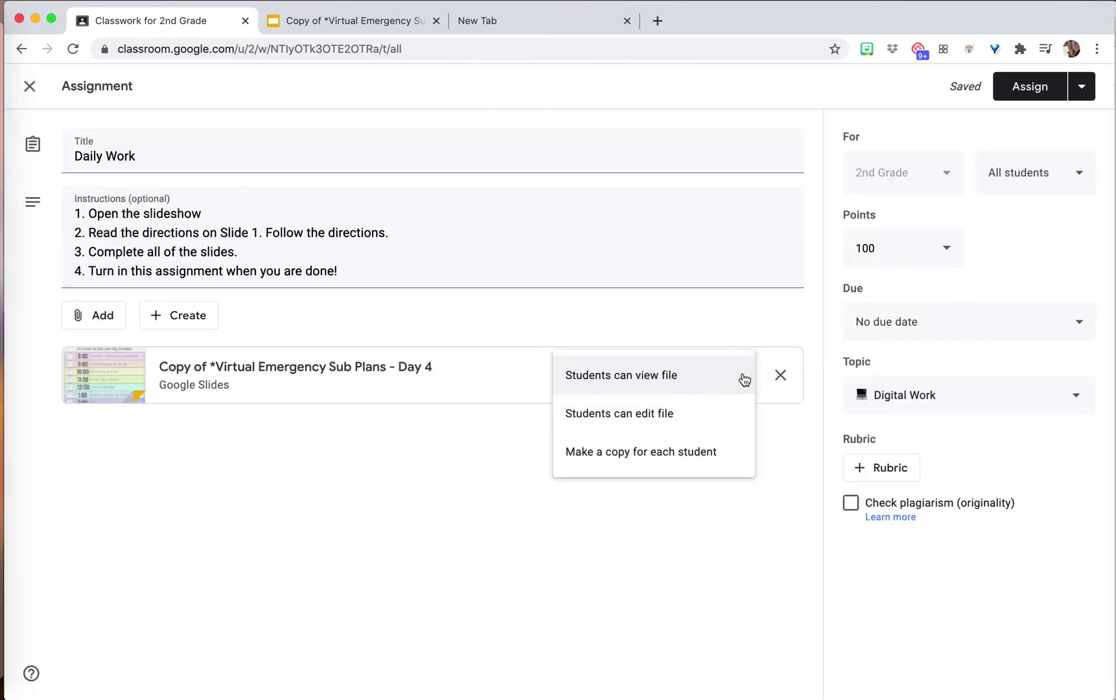
Set the slides to 'Make a copy for each student' and keep No due date
{"action": "left_click", "coordinate": [630, 457]}
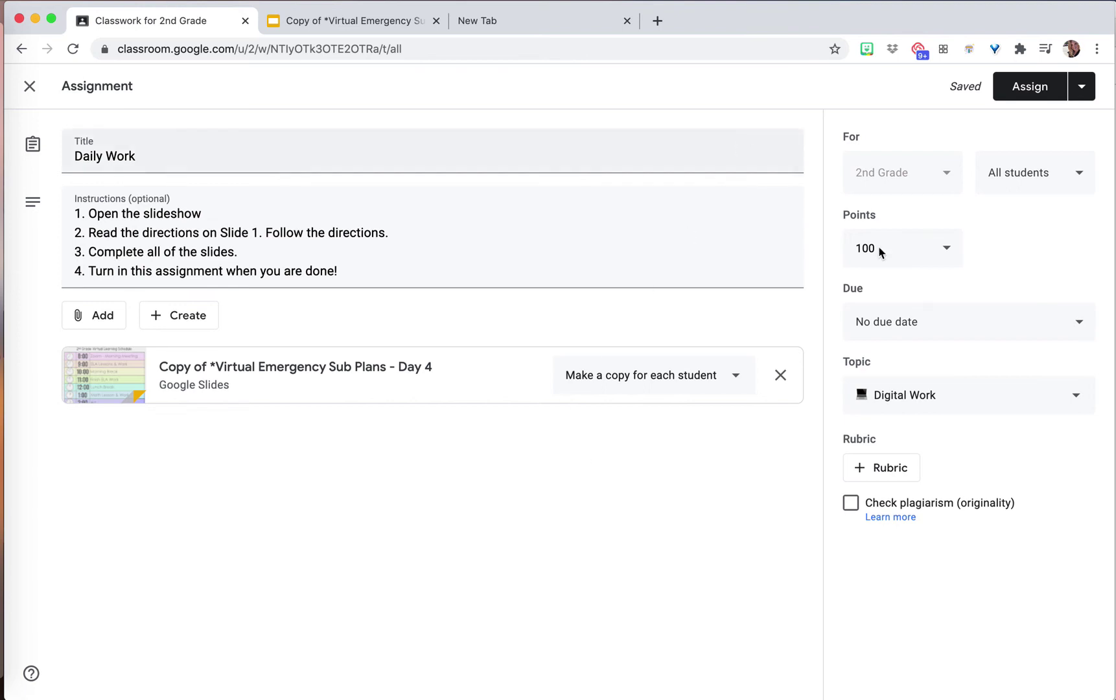
{"action": "left_click", "coordinate": [942, 324]}
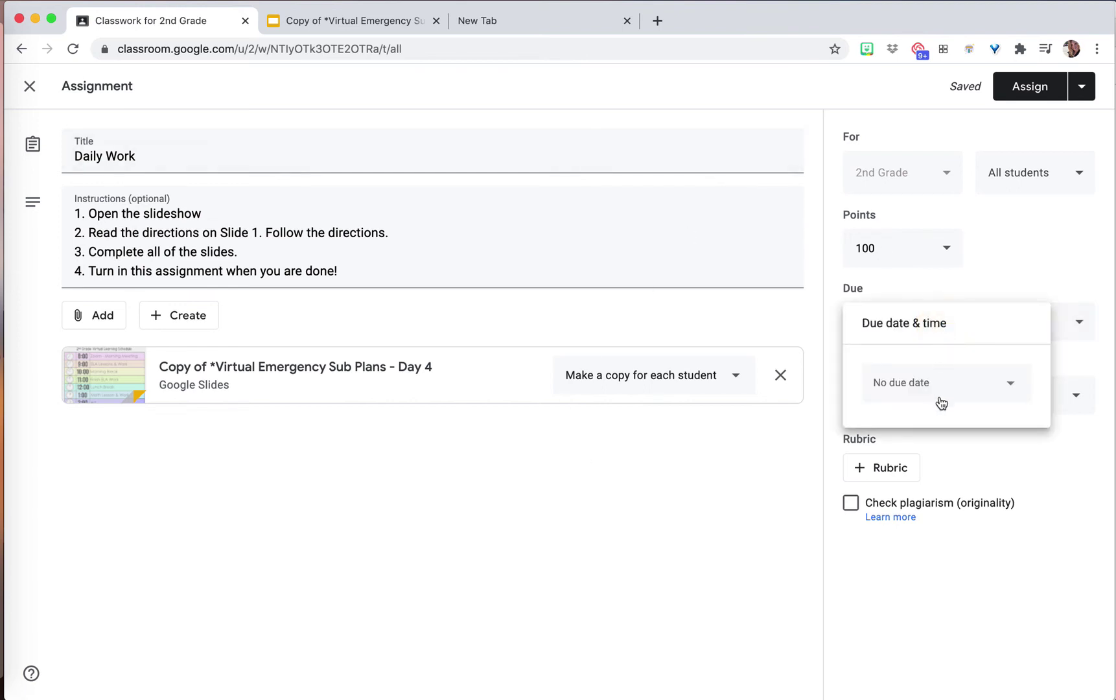
{"action": "left_click", "coordinate": [1076, 326]}
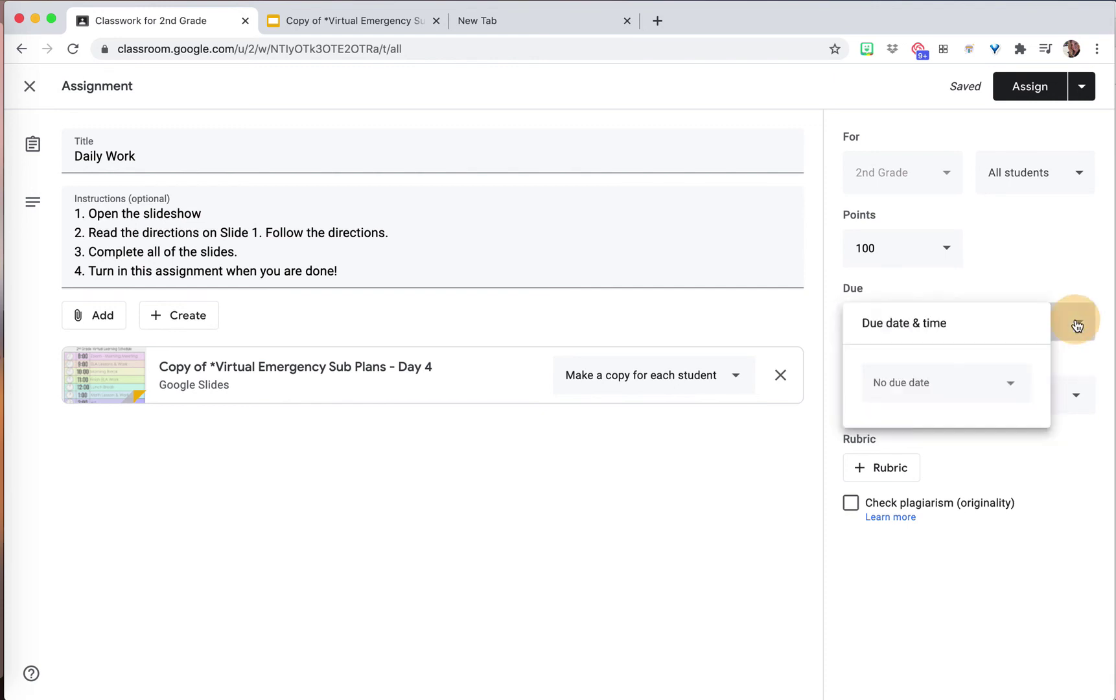
{"action": "left_click", "coordinate": [1099, 285]}
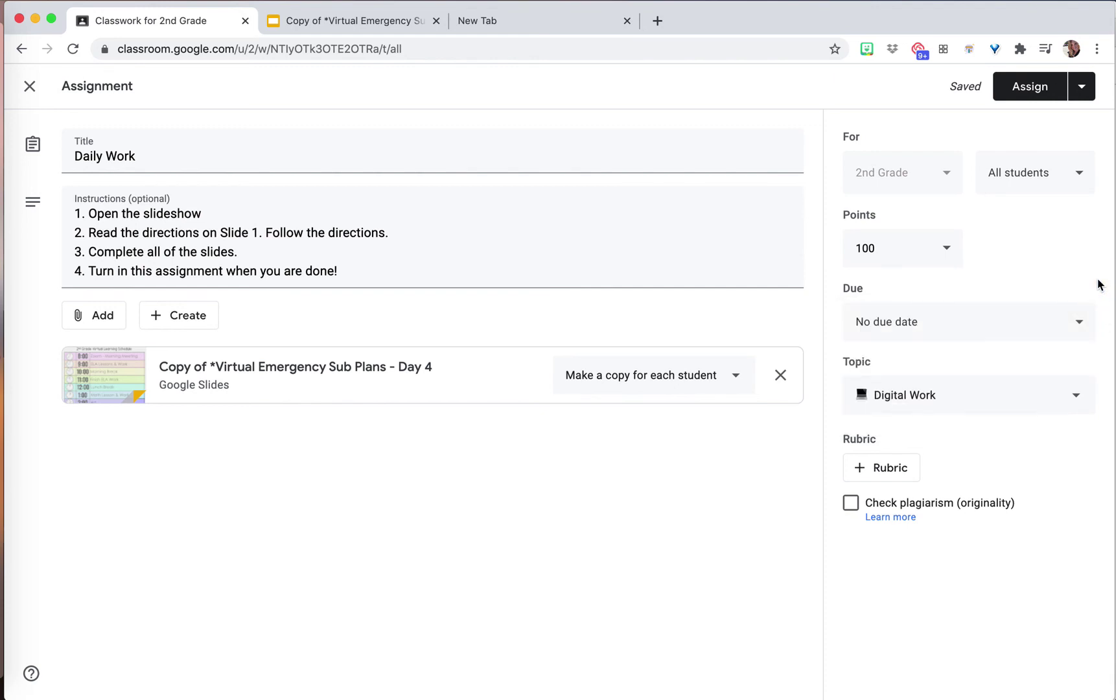
{"action": "left_click", "coordinate": [1086, 88]}
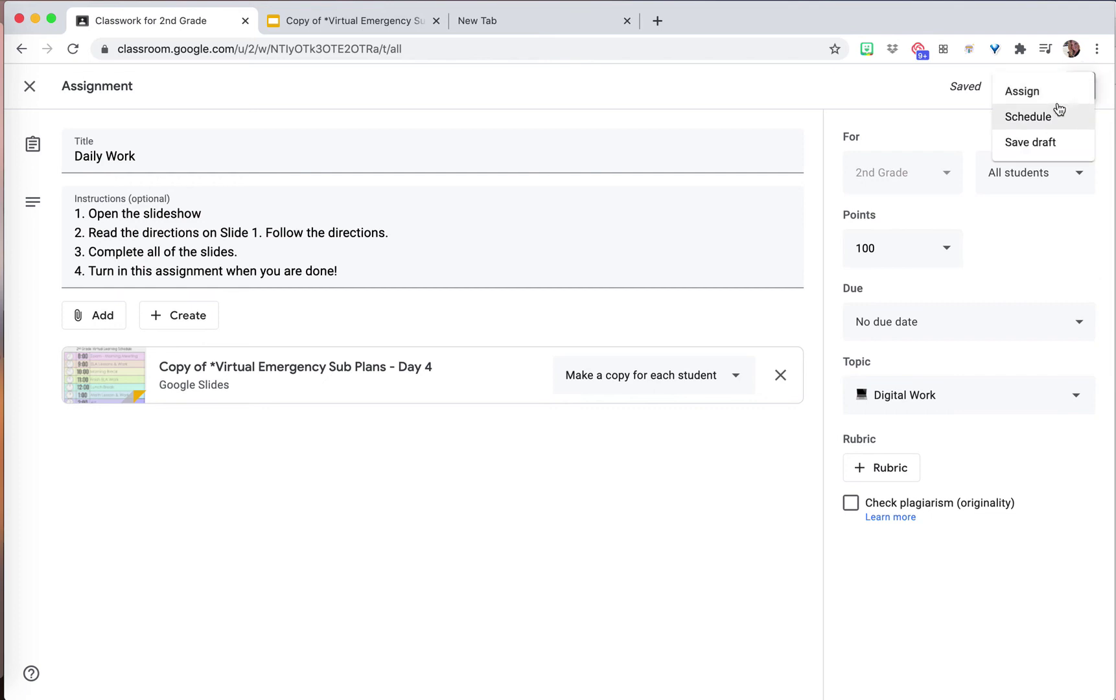
Save Daily Work as a draft from the menu beside Assign
{"action": "left_click", "coordinate": [1104, 95]}
{"action": "left_click", "coordinate": [1092, 90]}
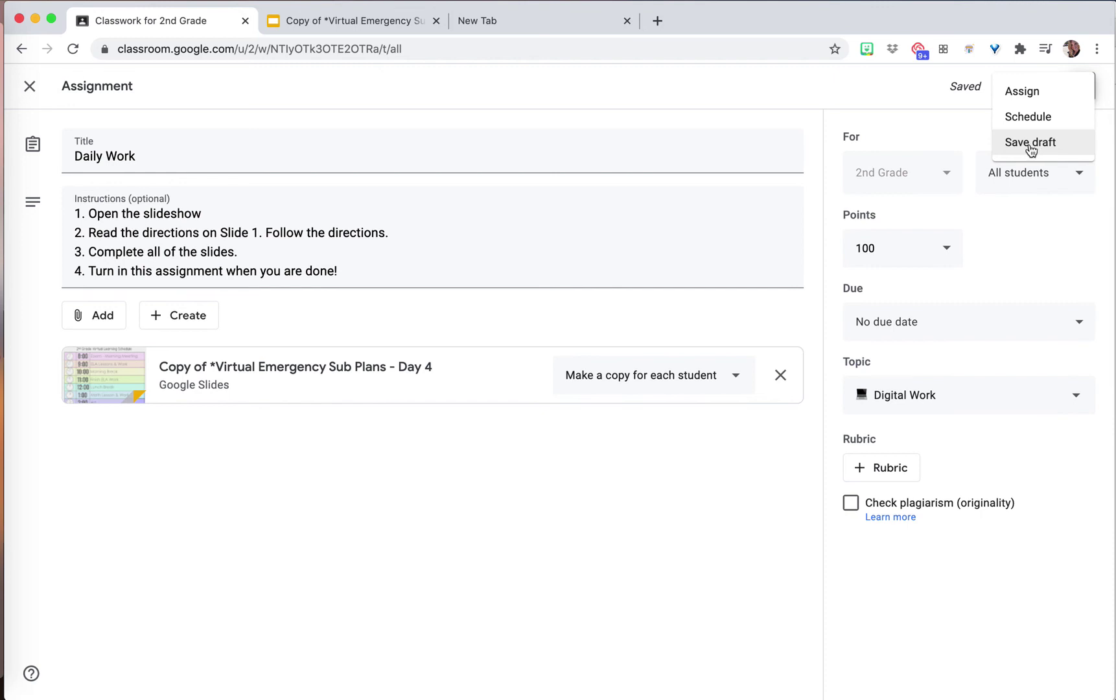
{"action": "left_click", "coordinate": [1031, 143]}
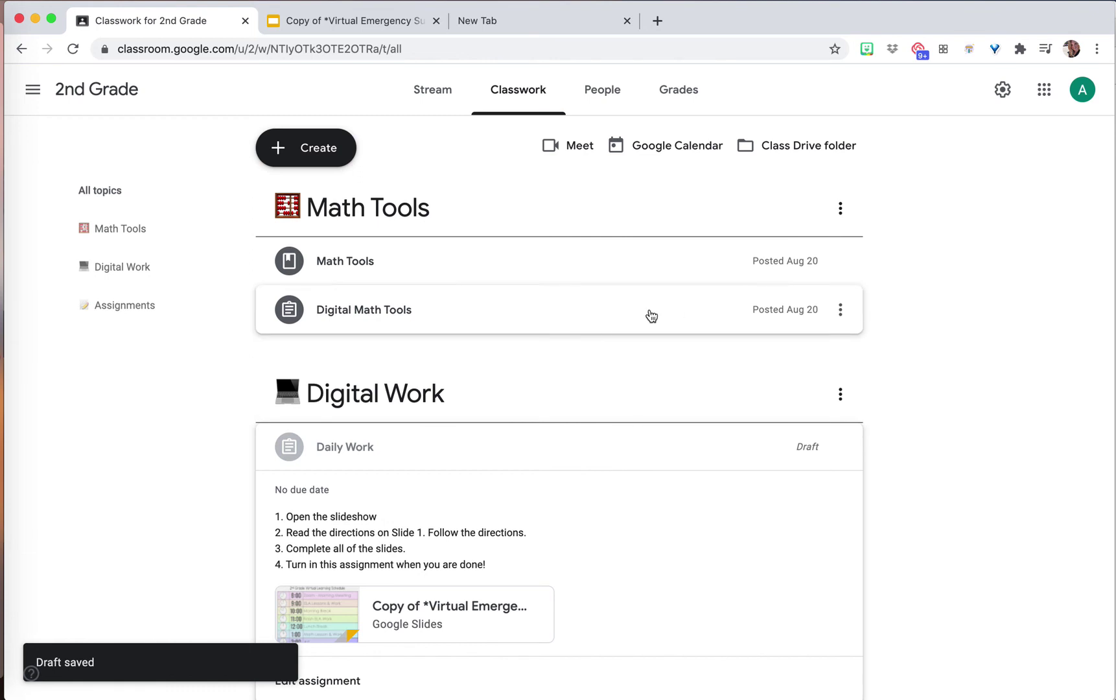
Open the Daily Work draft, assign it to the class and confirm, then refresh Classwork
{"action": "scroll", "coordinate": [886, 342], "scroll_direction": "down", "scroll_amount": 3}
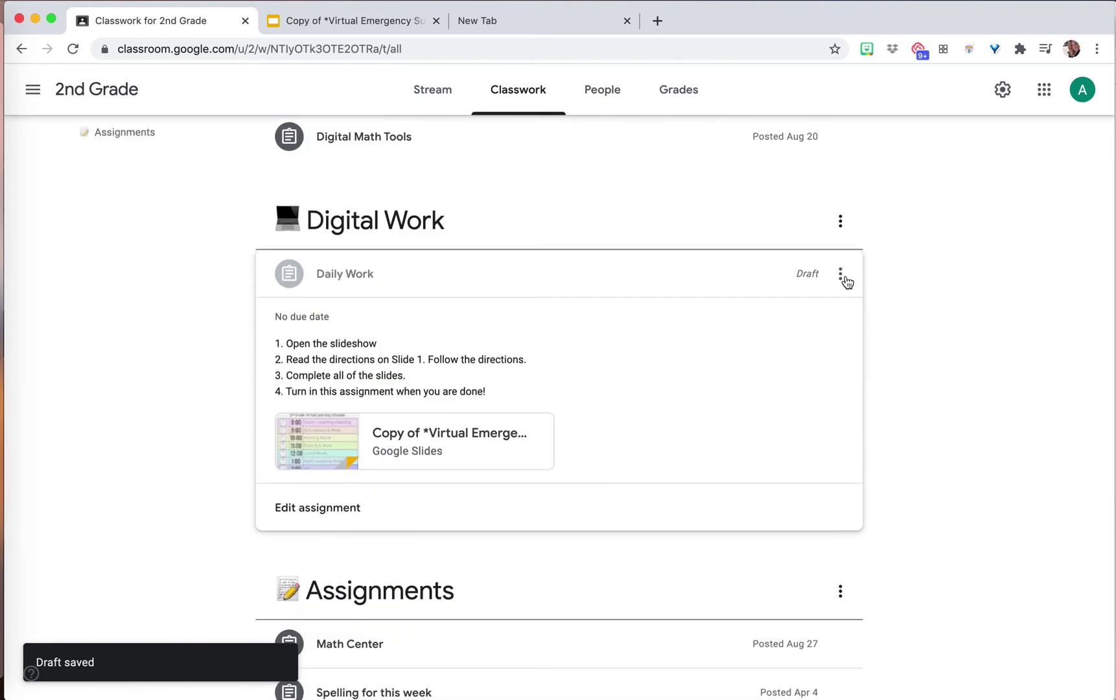
{"action": "left_click", "coordinate": [841, 275]}
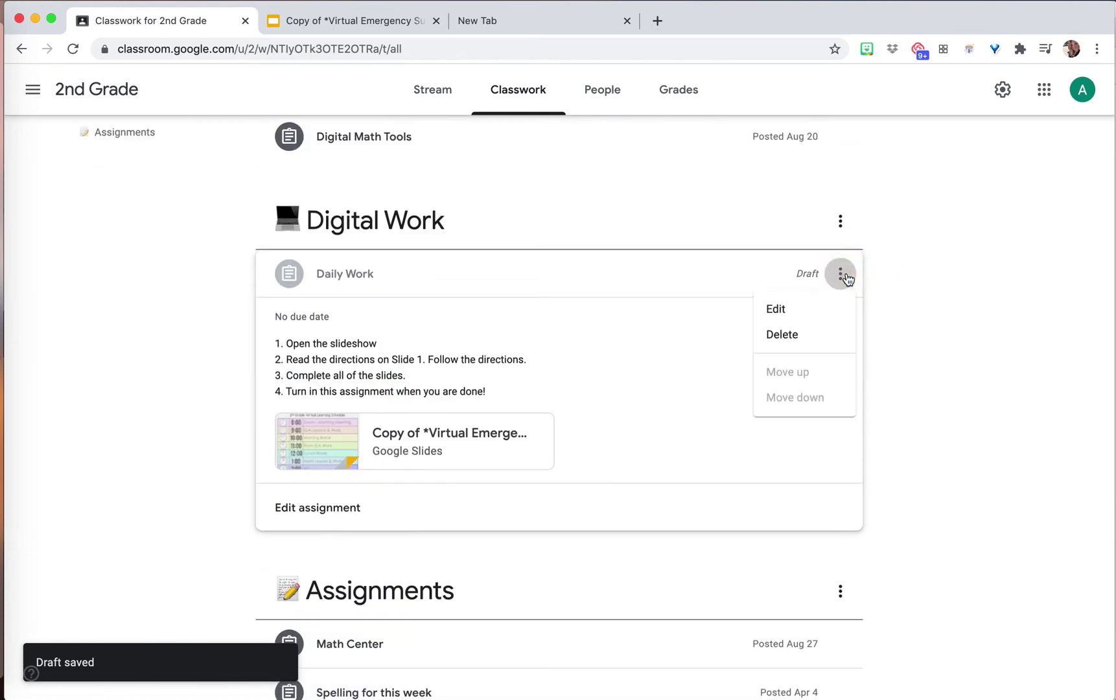
{"action": "left_click", "coordinate": [846, 276]}
{"action": "left_click", "coordinate": [325, 511]}
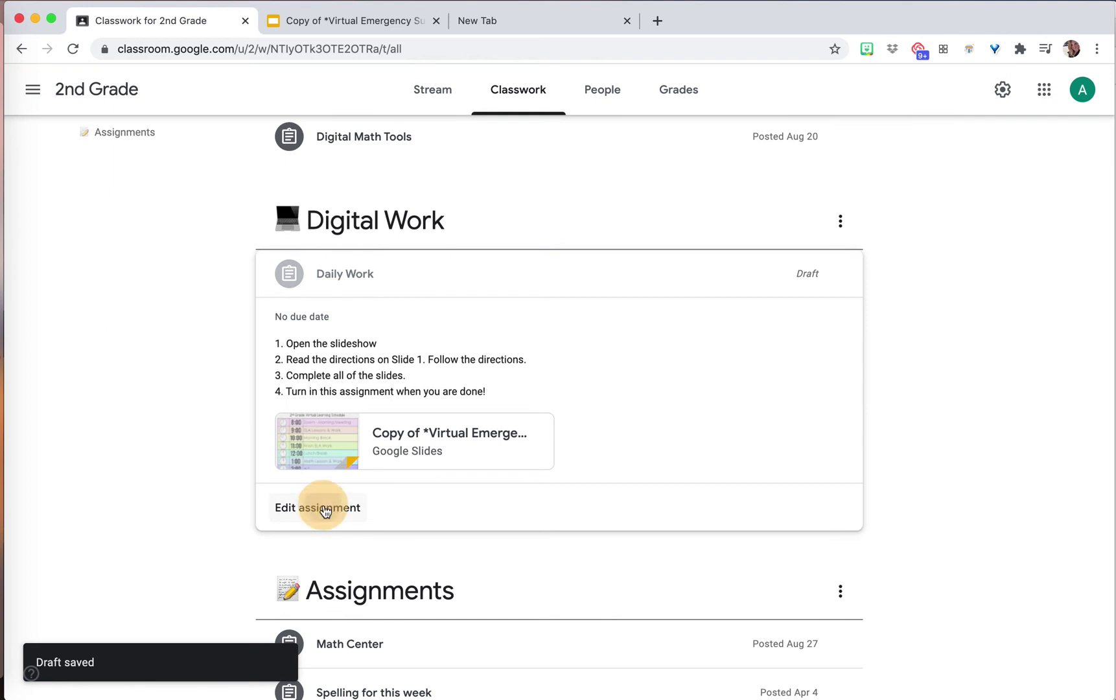
{"action": "left_click", "coordinate": [1026, 89]}
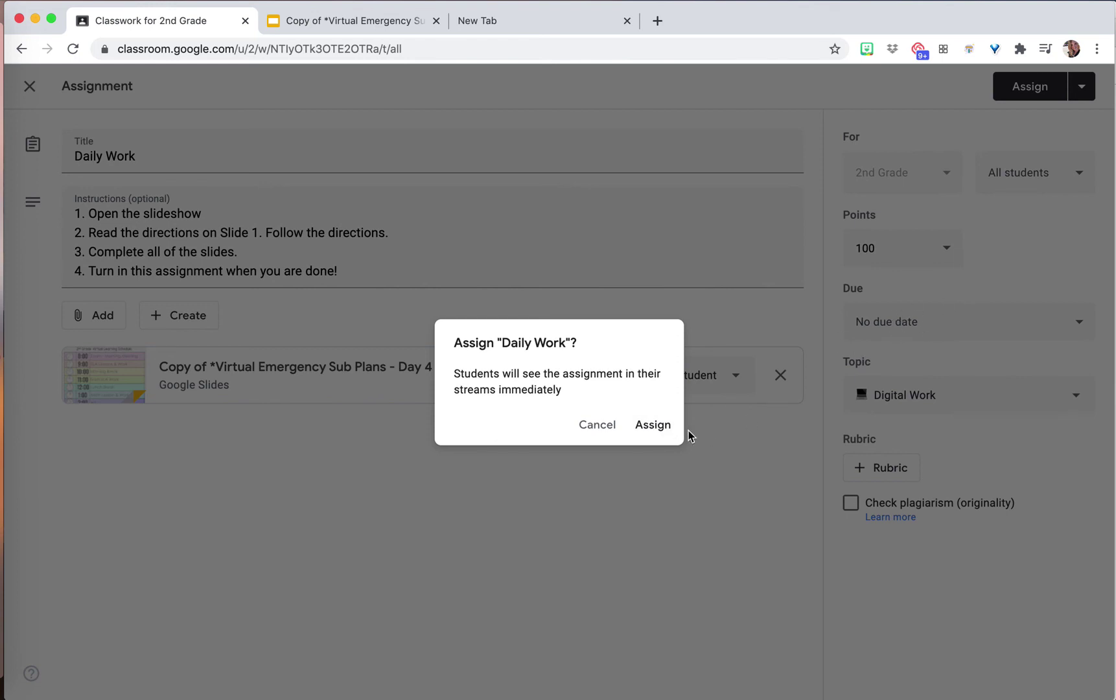
{"action": "left_click", "coordinate": [651, 424]}
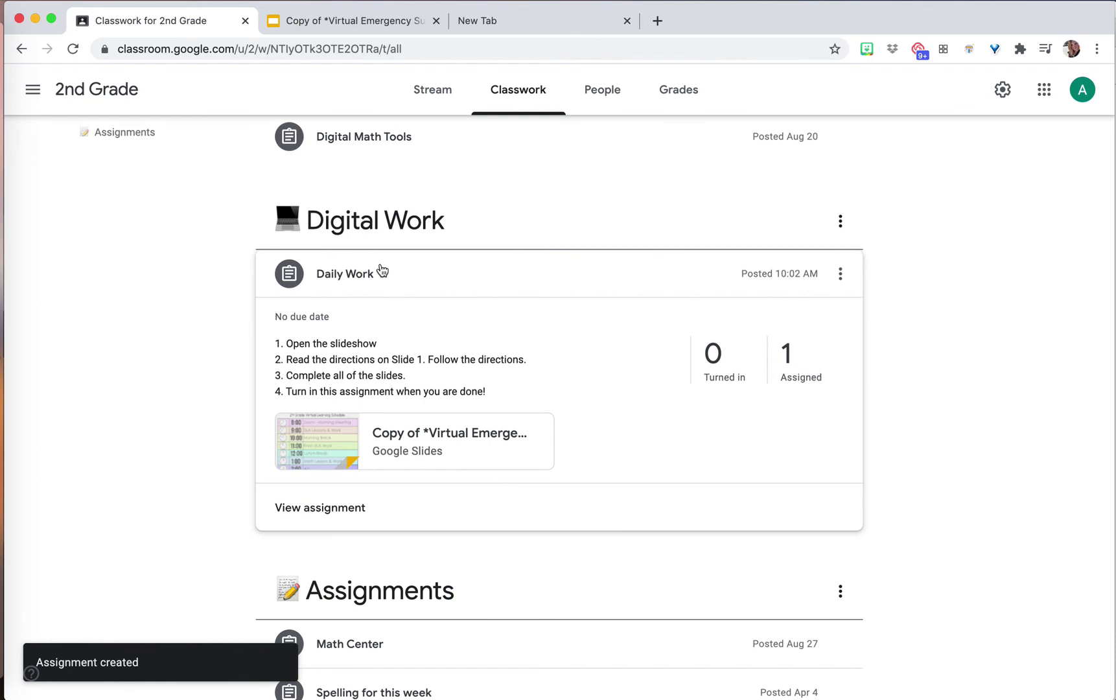
{"action": "left_click", "coordinate": [507, 101]}
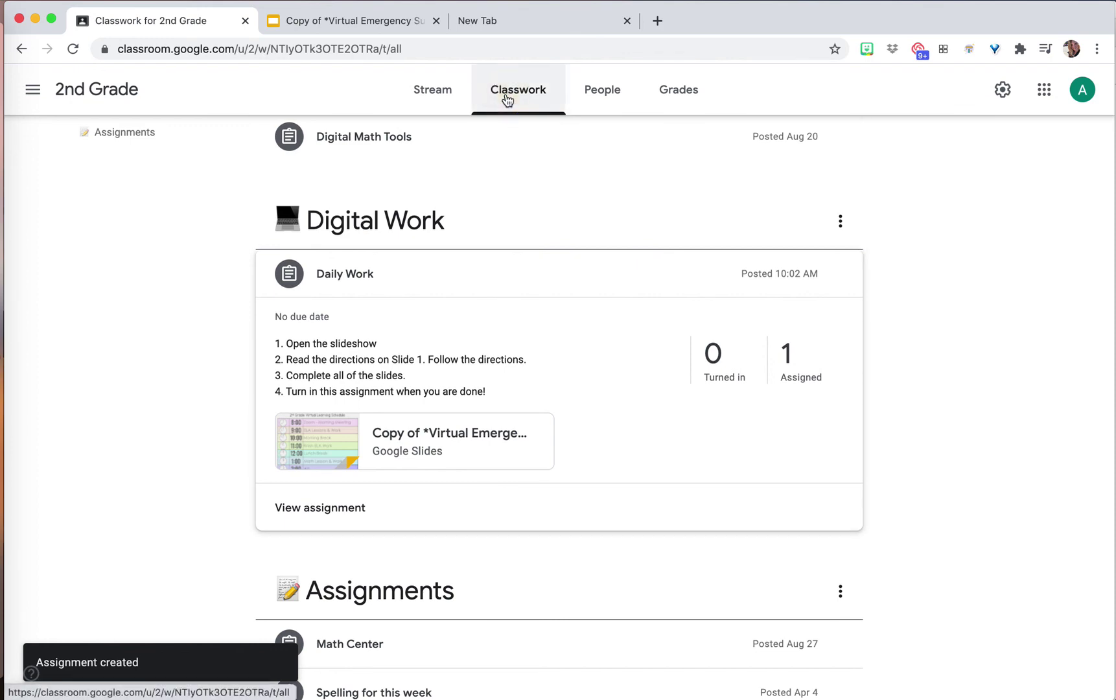
View the Daily Work assignment's instructions, then return to the Day 4 slideshow
{"action": "scroll", "coordinate": [486, 401], "scroll_direction": "down", "scroll_amount": 5}
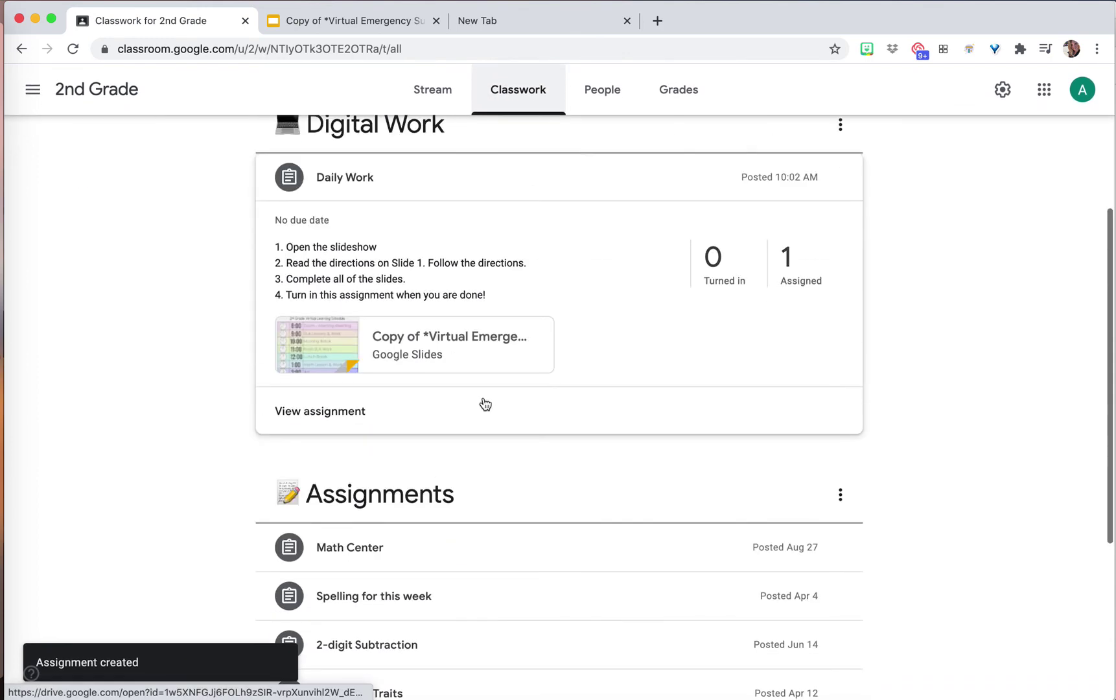
{"action": "scroll", "coordinate": [485, 403], "scroll_direction": "up", "scroll_amount": 5}
{"action": "left_click", "coordinate": [345, 452]}
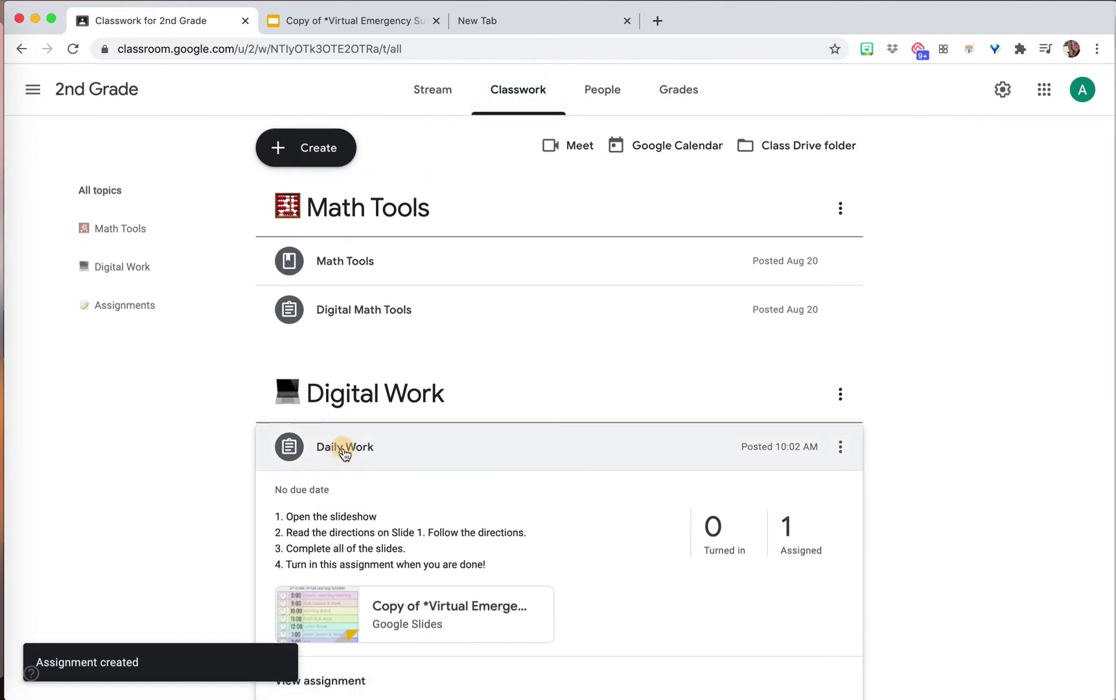
{"action": "scroll", "coordinate": [347, 457], "scroll_direction": "down", "scroll_amount": 2}
{"action": "left_click", "coordinate": [344, 349]}
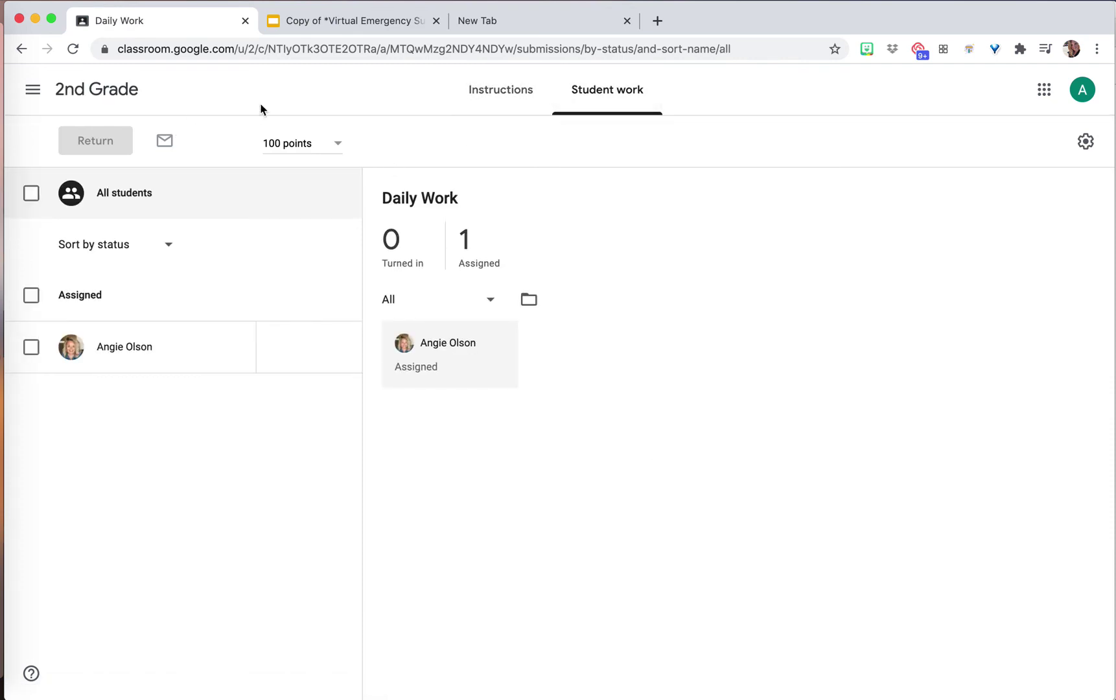
{"action": "left_click", "coordinate": [465, 90]}
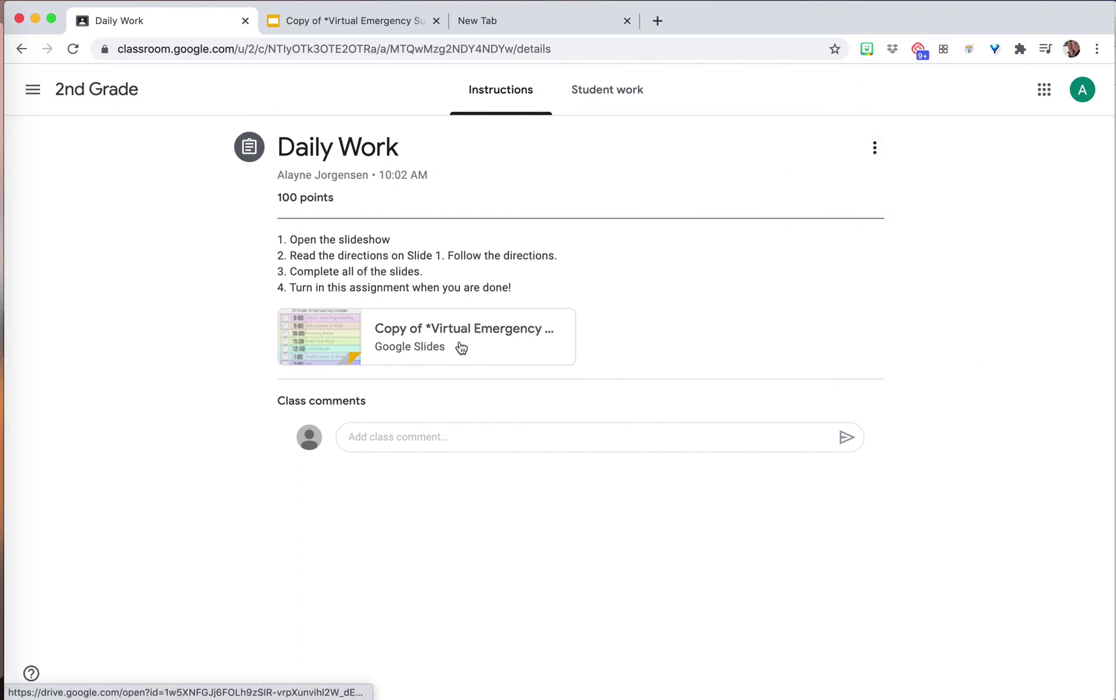
{"action": "left_click", "coordinate": [330, 20]}
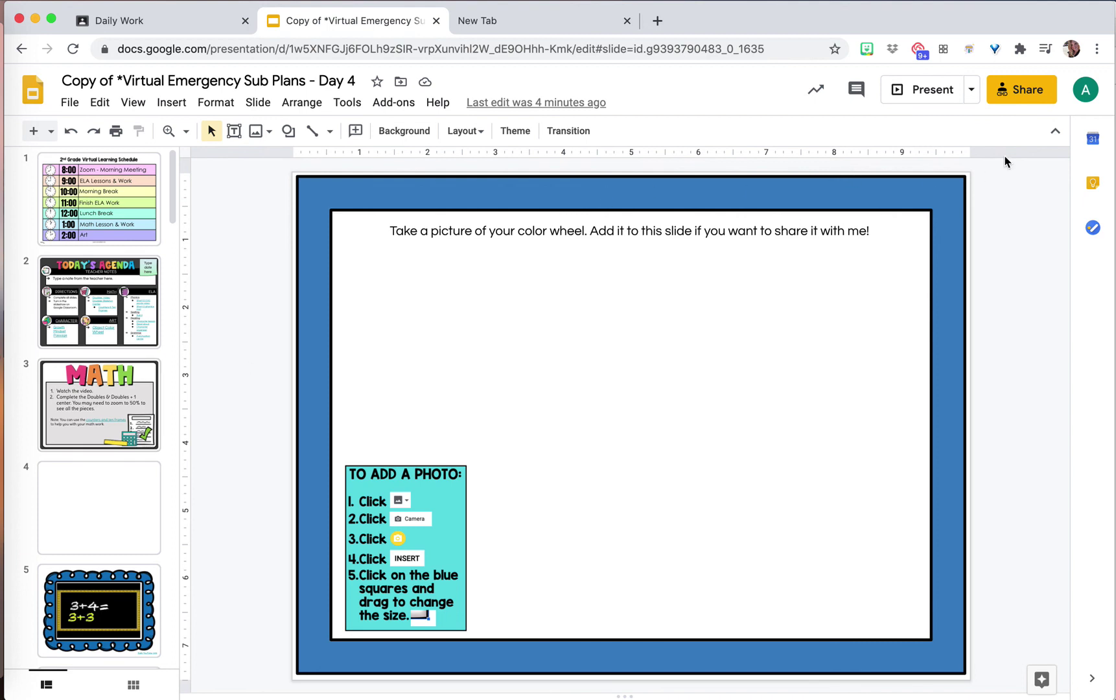
Copy the Day 4 slideshow's share link and return to the tab holding the /copy address
{"action": "left_click", "coordinate": [1032, 86]}
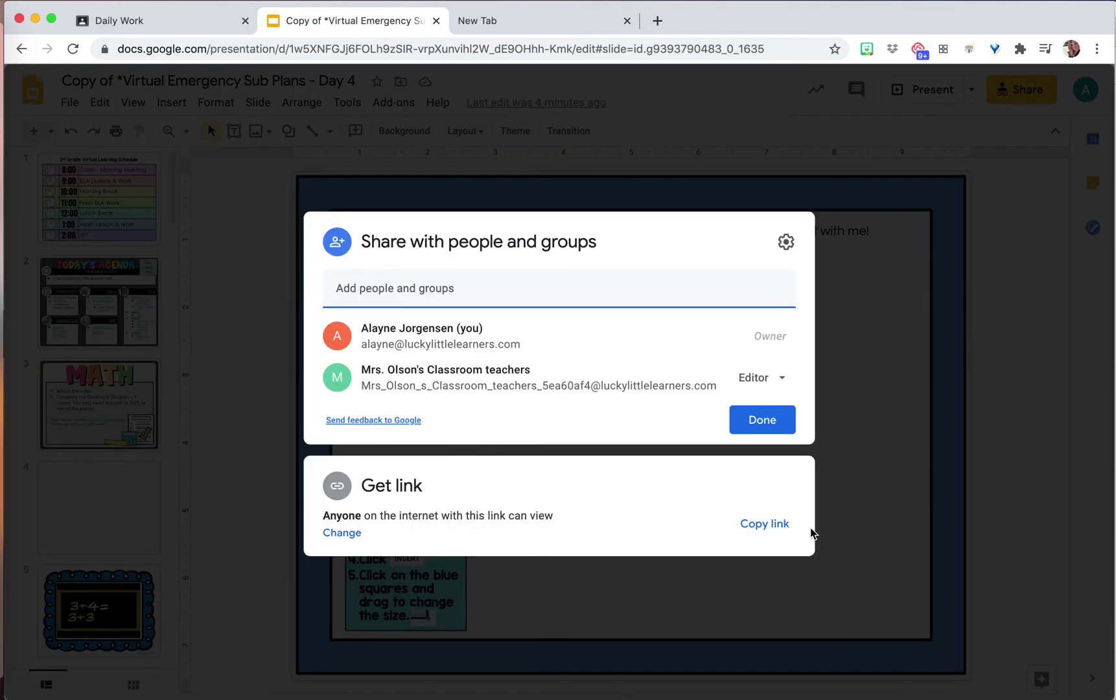
{"action": "left_click", "coordinate": [776, 525]}
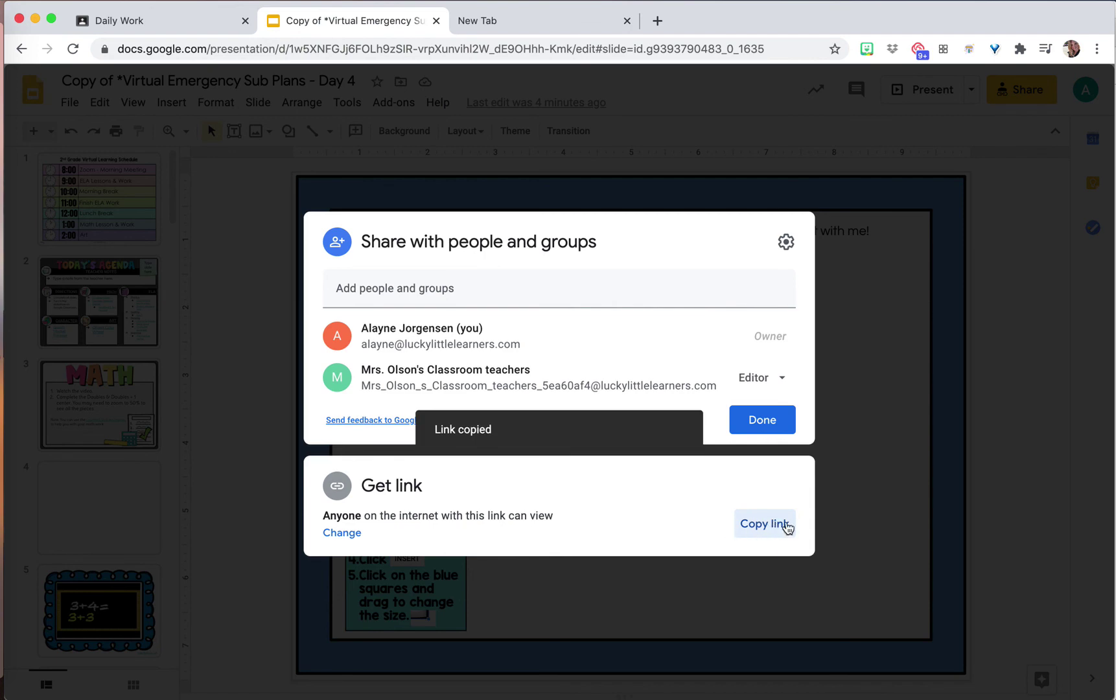
{"action": "left_click", "coordinate": [570, 20]}
Select the full docs.google.com …/copy address for the Day 4 slides in the new tab
{"action": "left_click", "coordinate": [648, 46]}
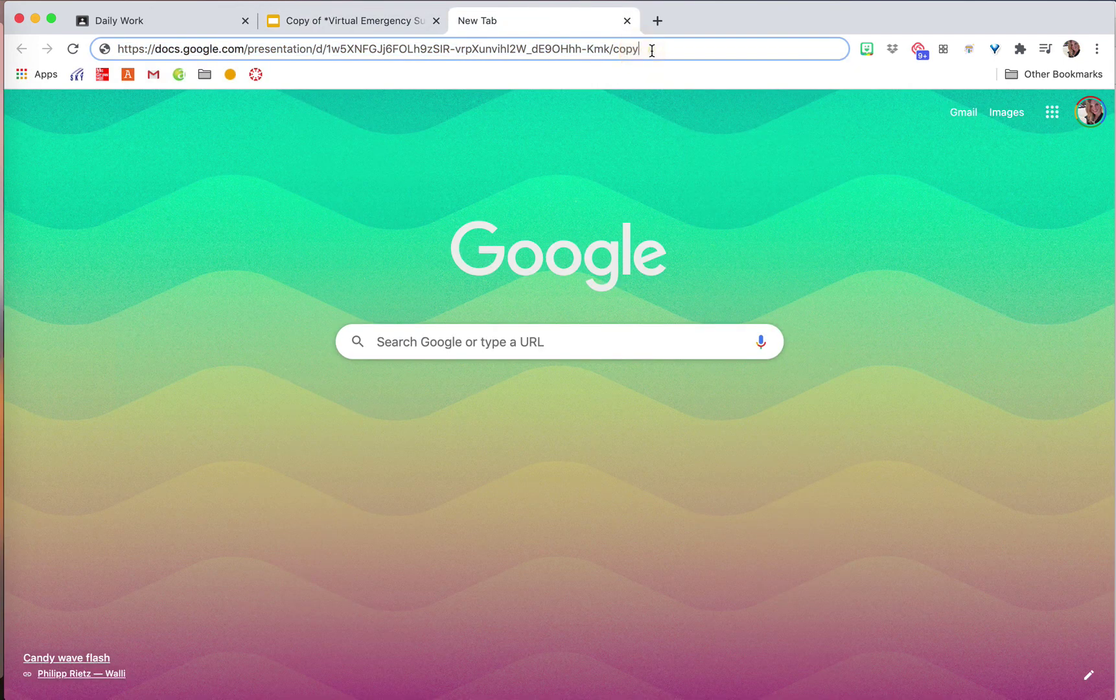
{"action": "left_click_drag", "start_coordinate": [651, 47], "coordinate": [178, 30]}
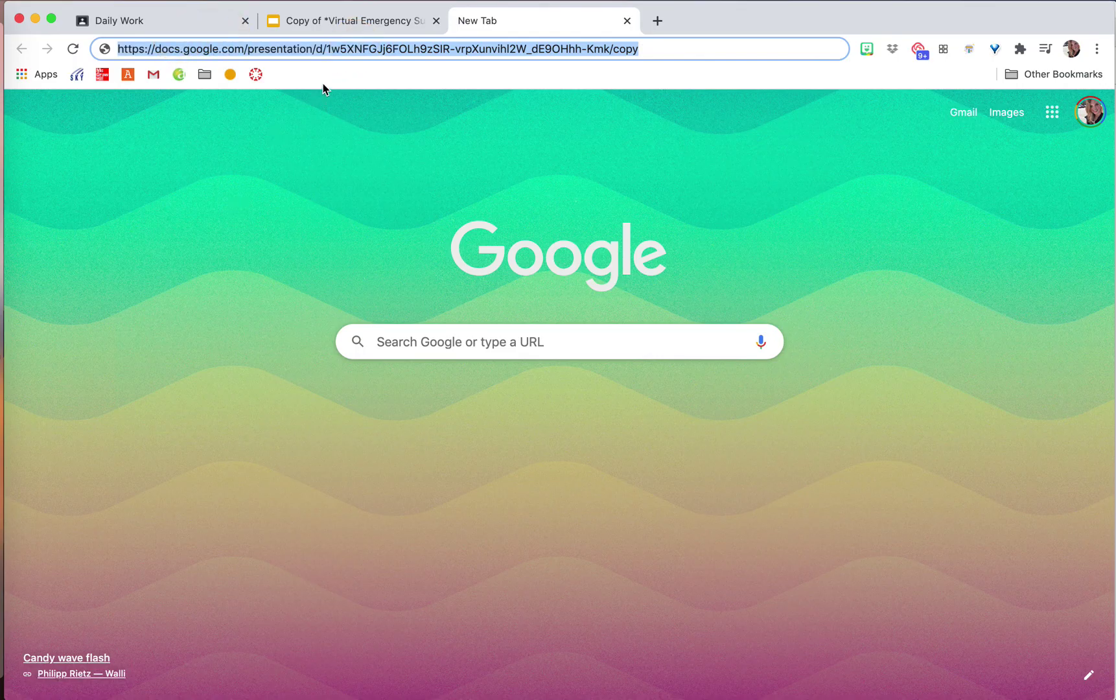
{"action": "left_click", "coordinate": [336, 26]}
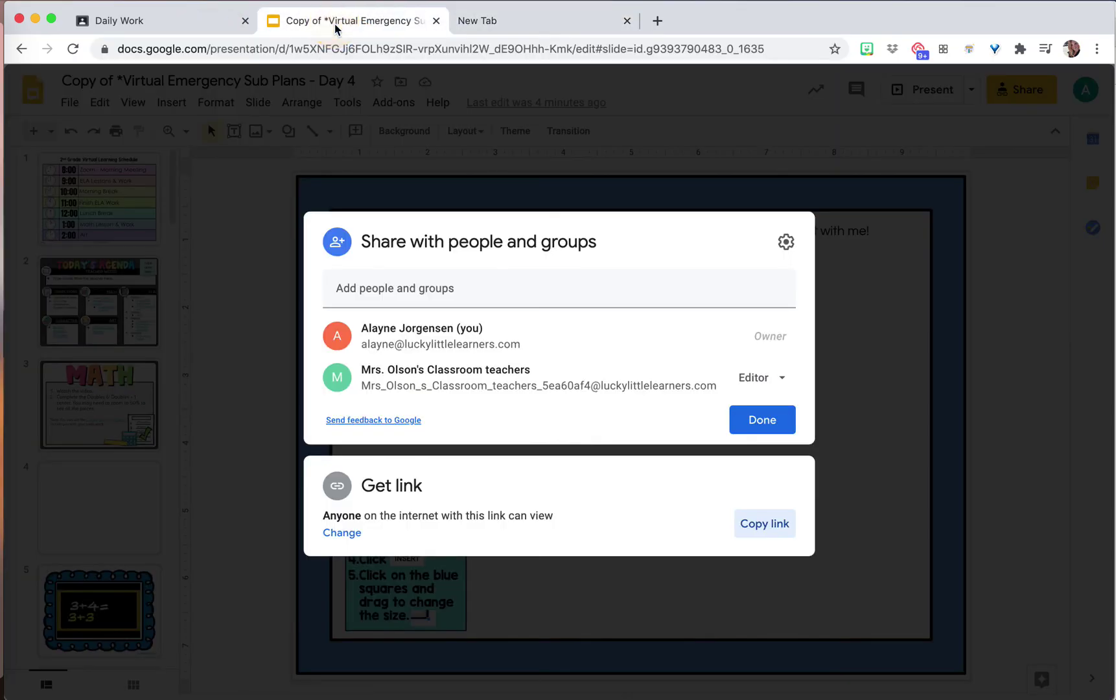
{"action": "left_click", "coordinate": [511, 26]}
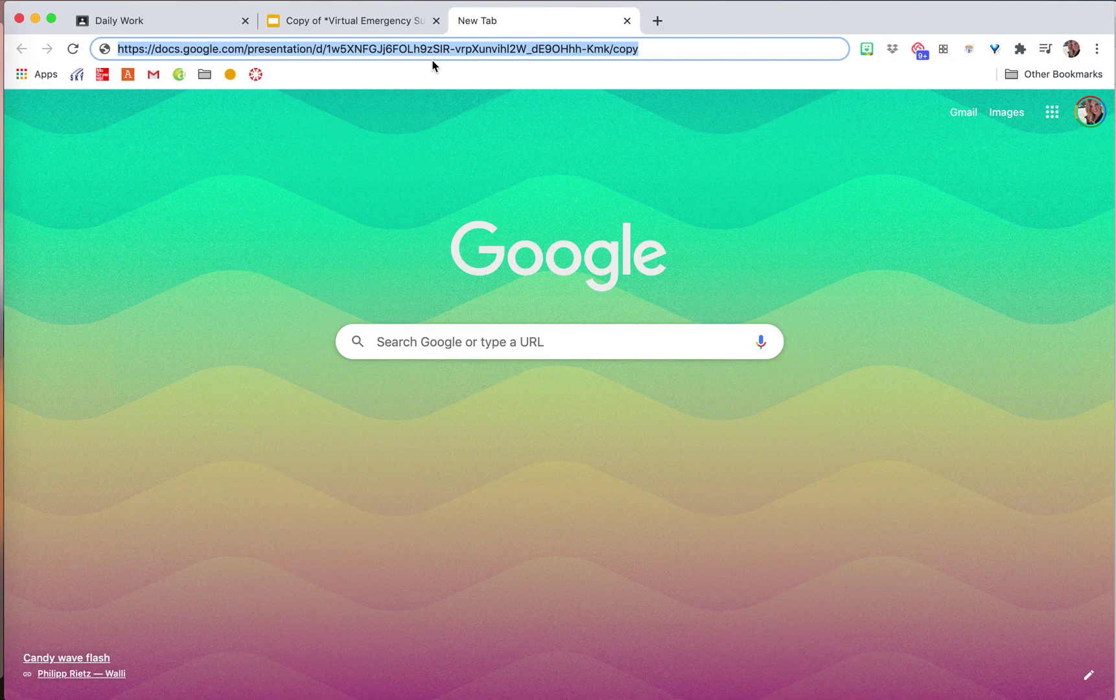
Return to the Daily Work assignment page with its Day 4 Slides copy and 100 points
{"action": "left_click", "coordinate": [188, 28]}
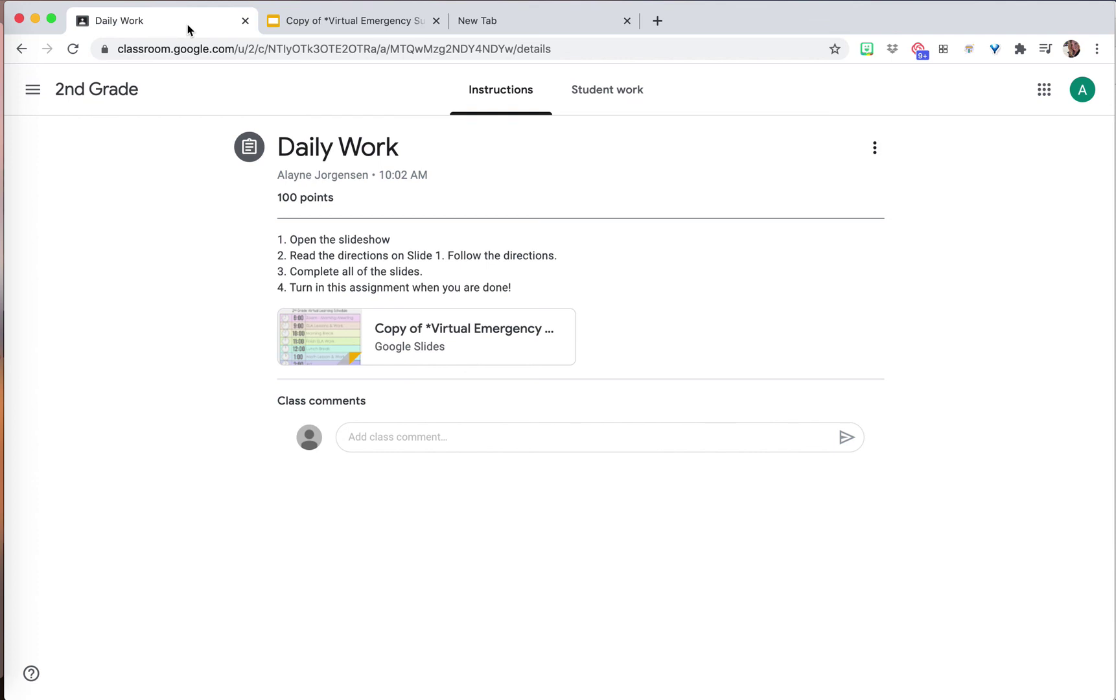